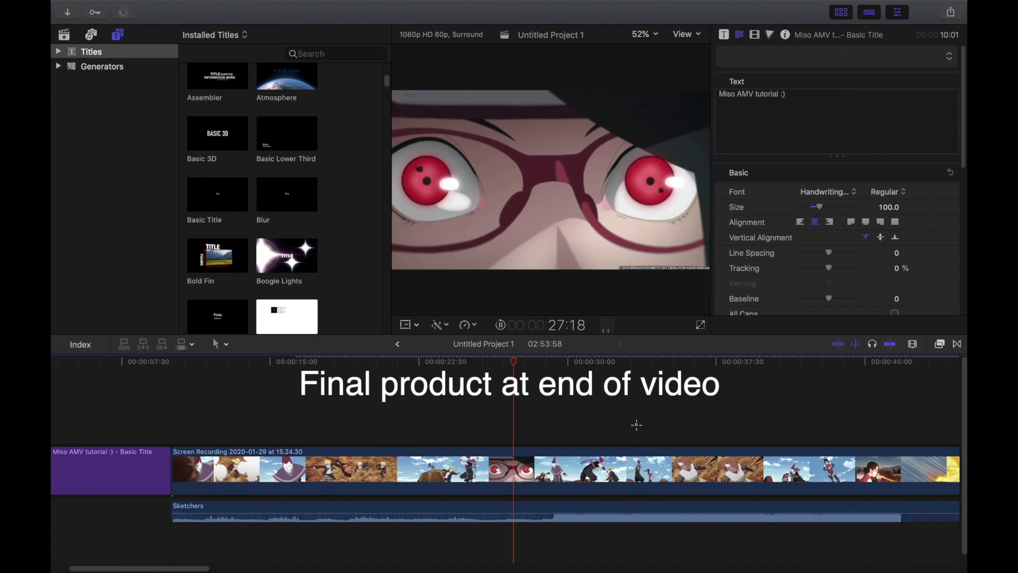
- Blade the long anime clip at the playhead and trim the new edit point earlier
scroll(345, 438, right, 5)
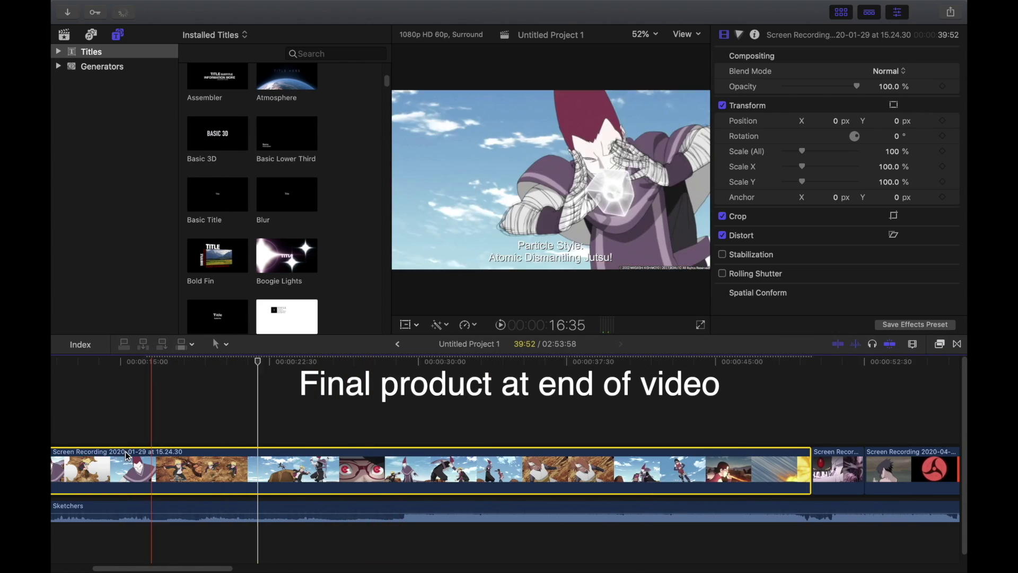
key(space)
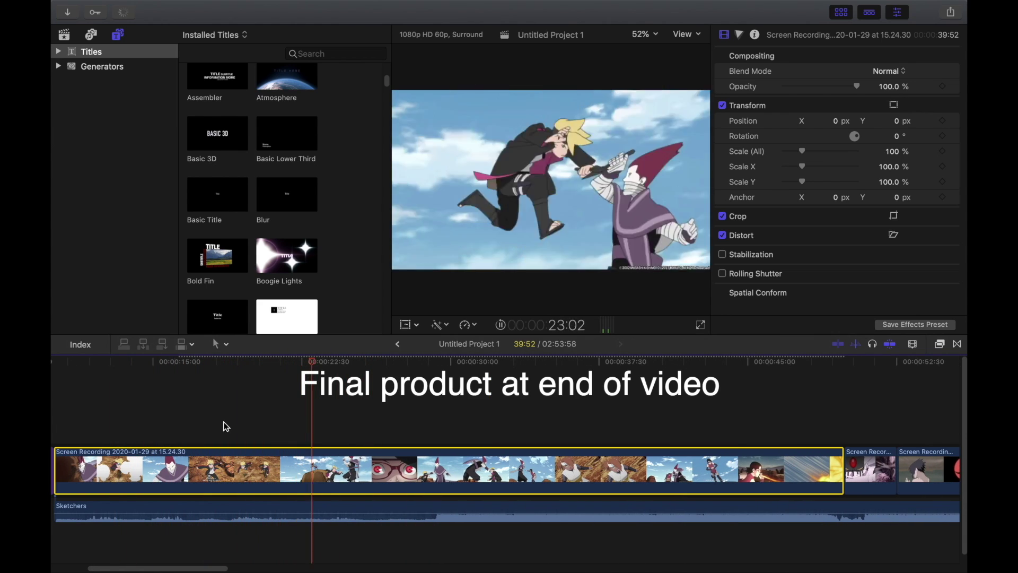
key(super+b)
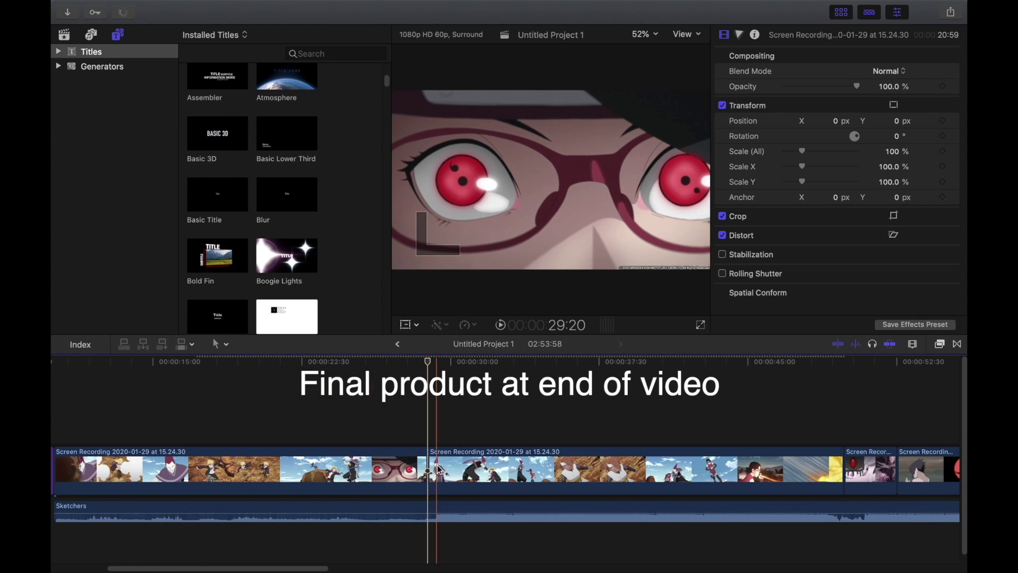
drag(424, 461, 446, 466)
key(super+equal)
key(super+equal)
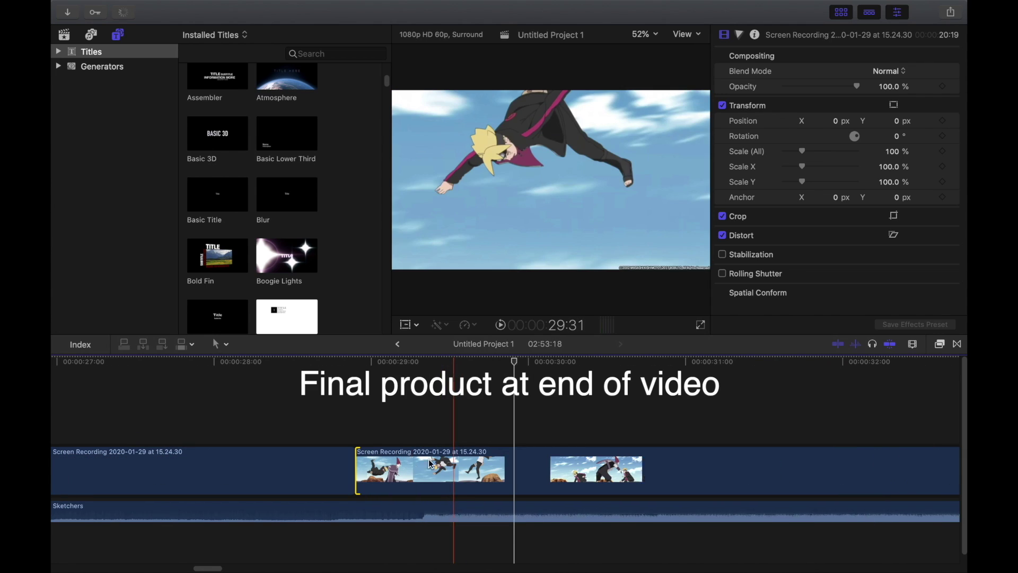
click(404, 470)
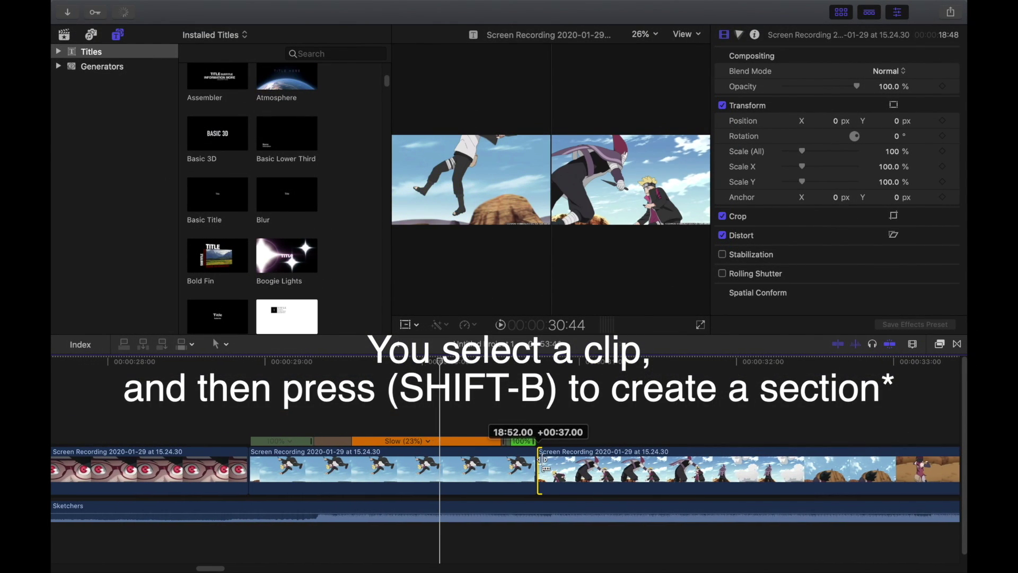
drag(553, 462, 524, 450)
- Blade the third clip's speed at the playhead and speed up its first section
scroll(504, 432, right, 5)
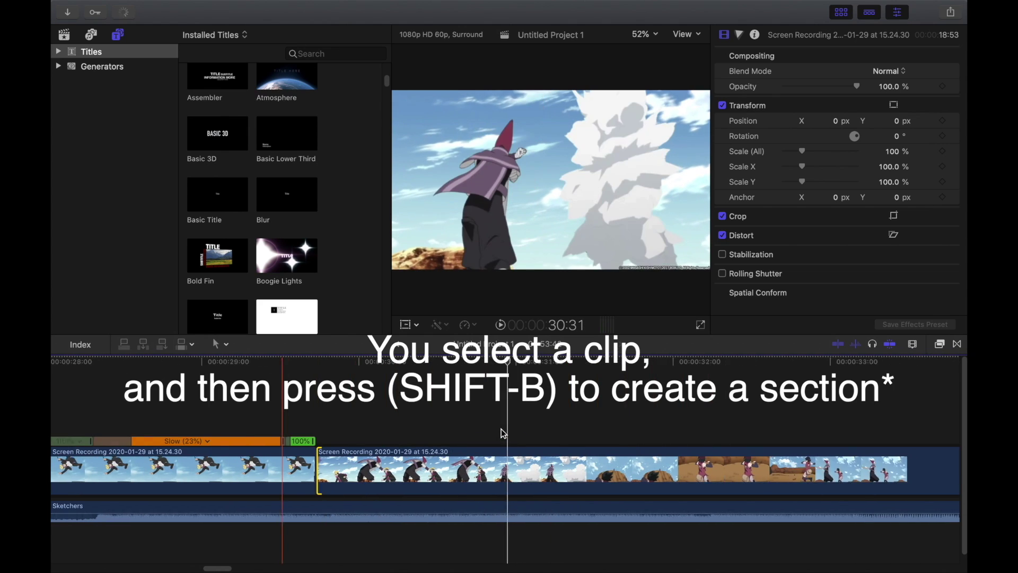
click(322, 468)
click(401, 475)
key(shift+b)
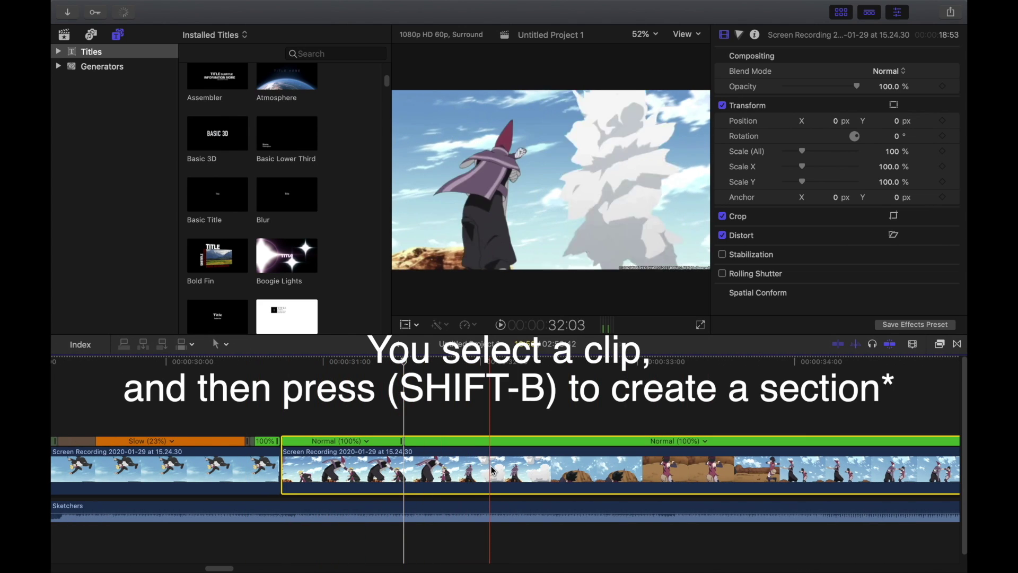
drag(402, 440, 371, 441)
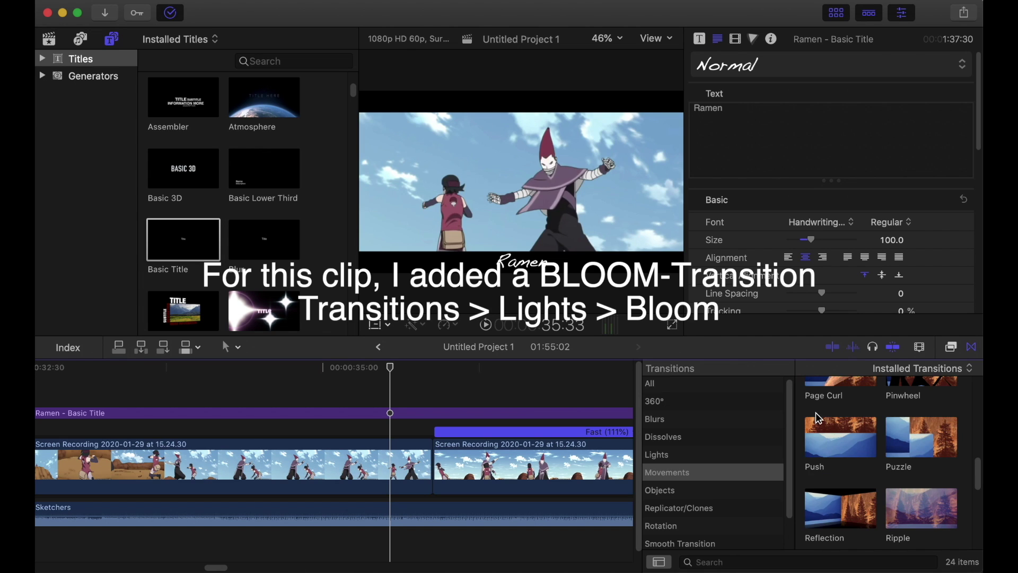
- Add the Lights > Bloom transition at the first edit point and preview it
click(658, 455)
mouse_move(841, 410)
mouse_down()
mouse_move(432, 464)
mouse_move(447, 464)
mouse_up()
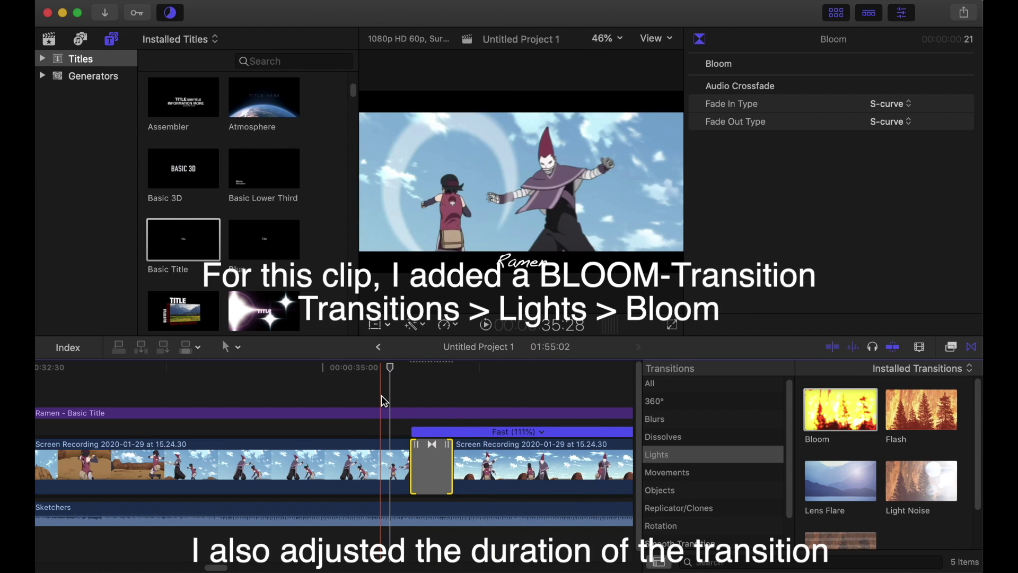
key(space)
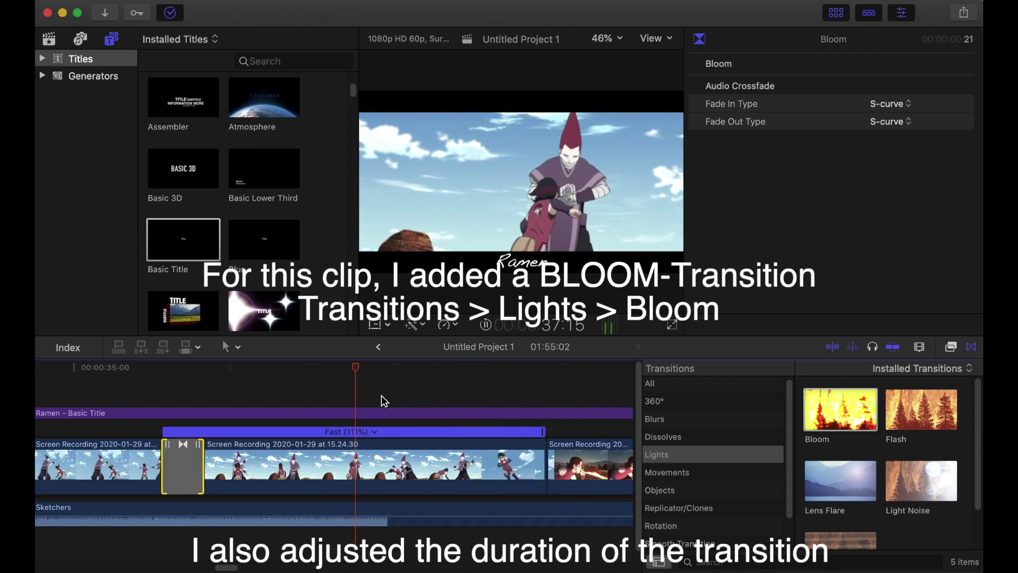
key(space)
- Add a Flashback transition shortened to 0:30 at the next cut, then a Push transition
click(326, 387)
click(667, 472)
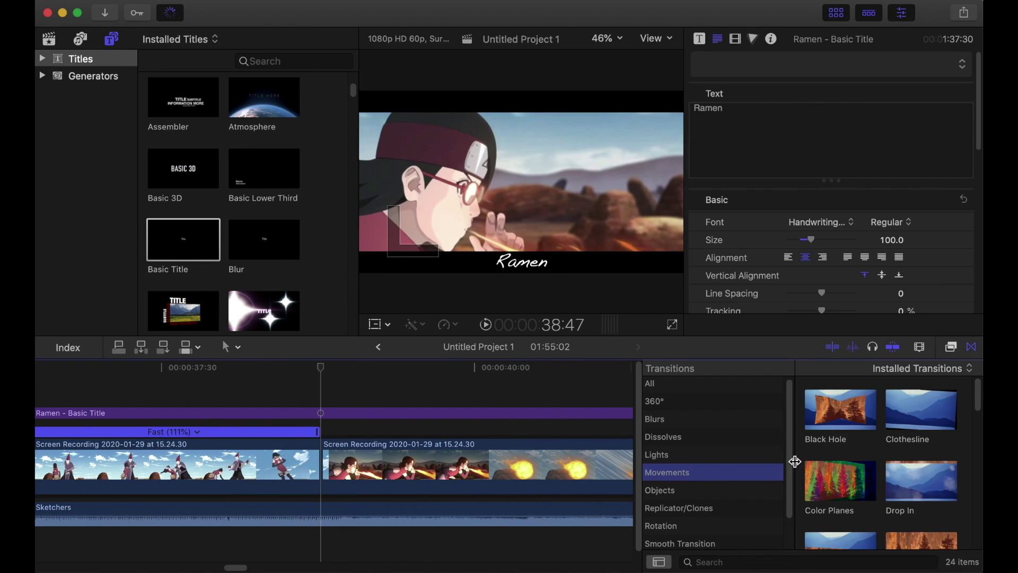
scroll(689, 518, down, 1)
scroll(849, 456, down, 3)
click(840, 445)
drag(840, 444, 321, 461)
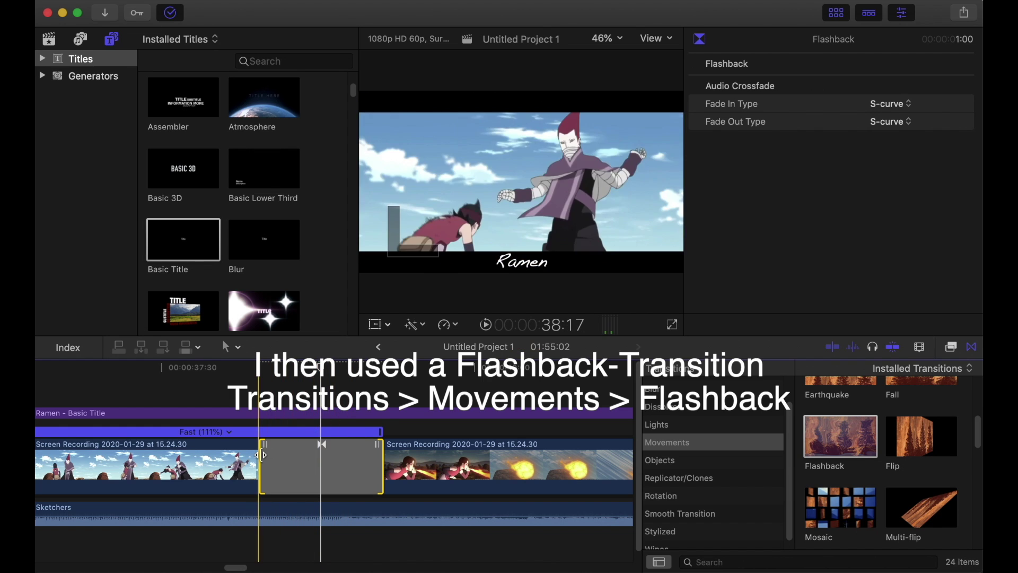
drag(378, 446, 356, 424)
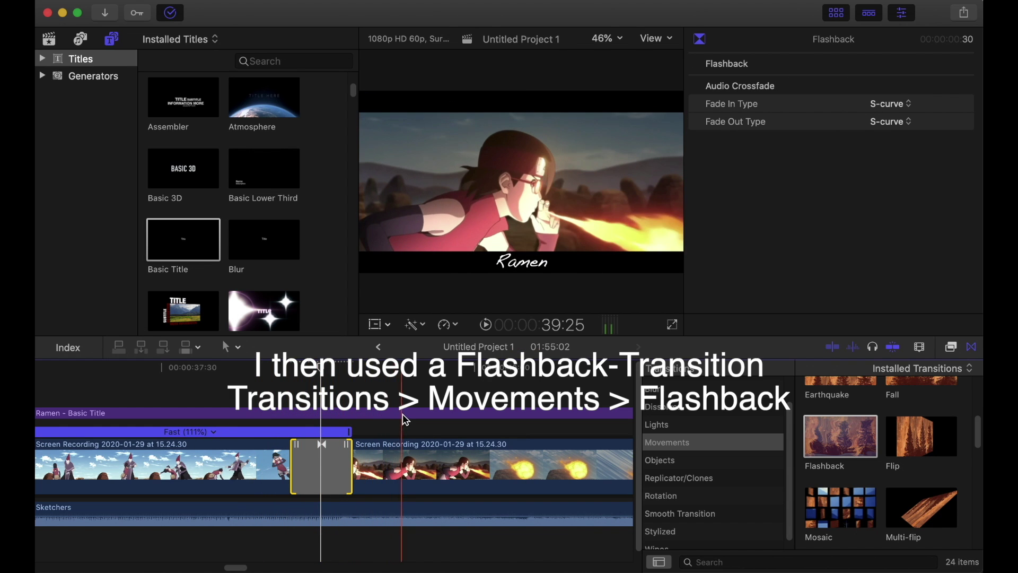
key(space)
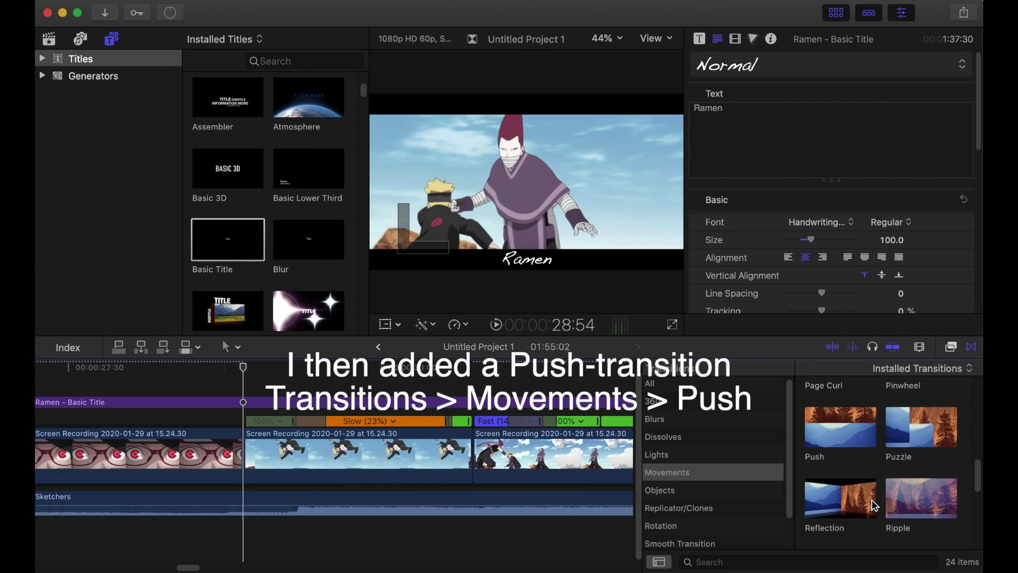
drag(274, 479, 244, 467)
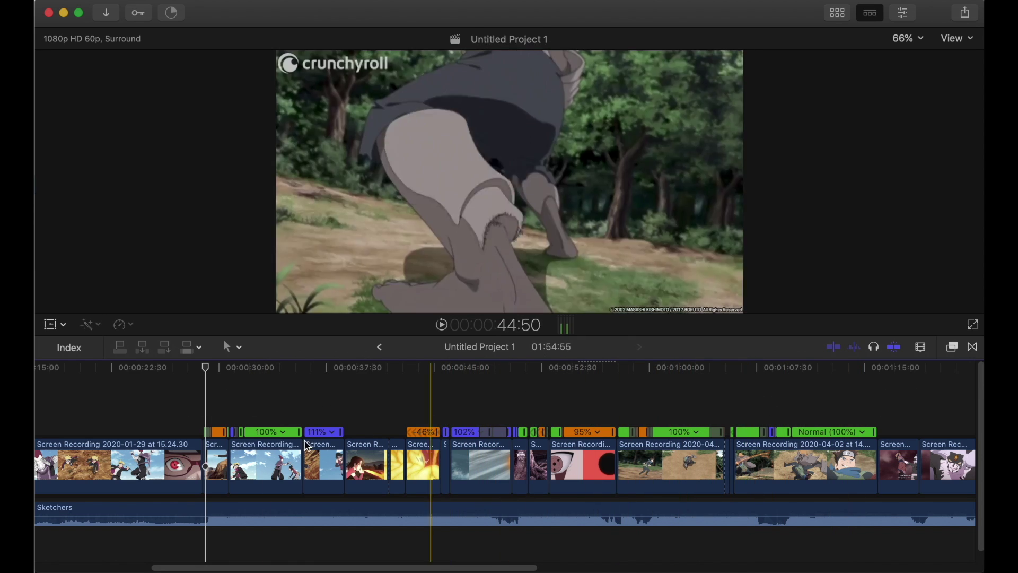
- Set the retimed clip's video quality to Optical Flow and show the Effects browser
click(131, 326)
mouse_move(215, 516)
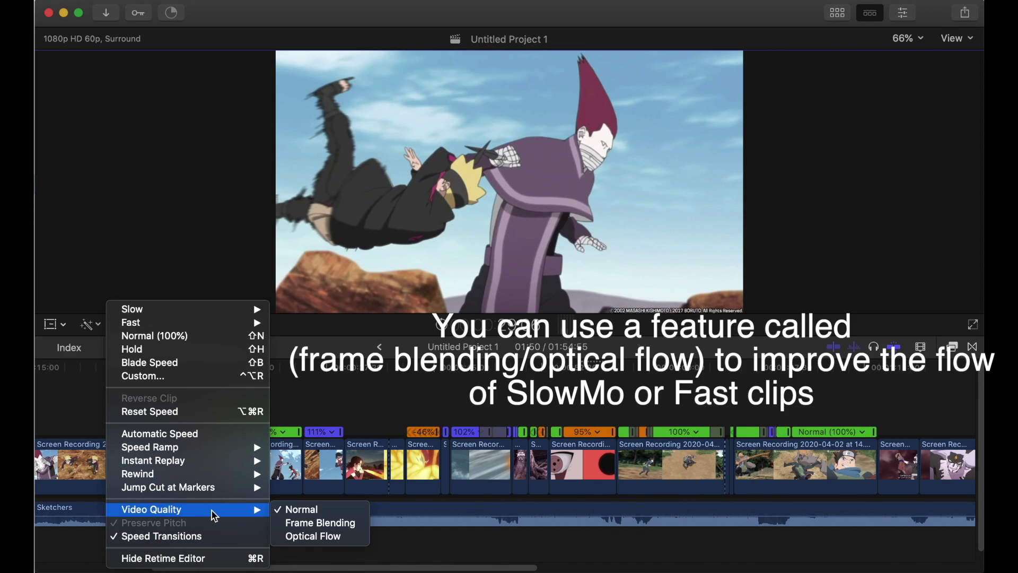
click(307, 534)
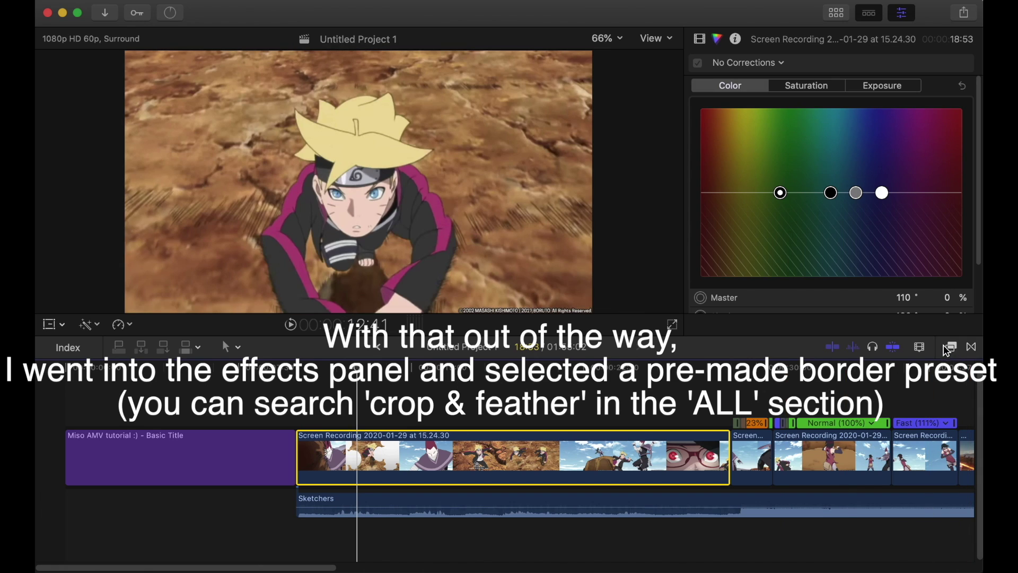
click(949, 349)
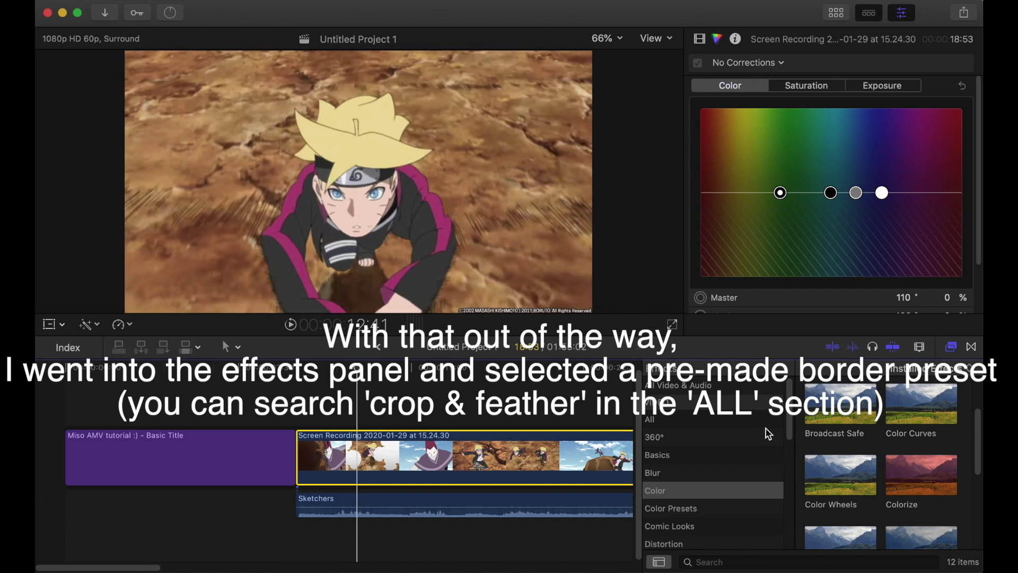
- Apply Movie FX Crop to the opening Screen Recording clip and set its crop width to 0
click(724, 420)
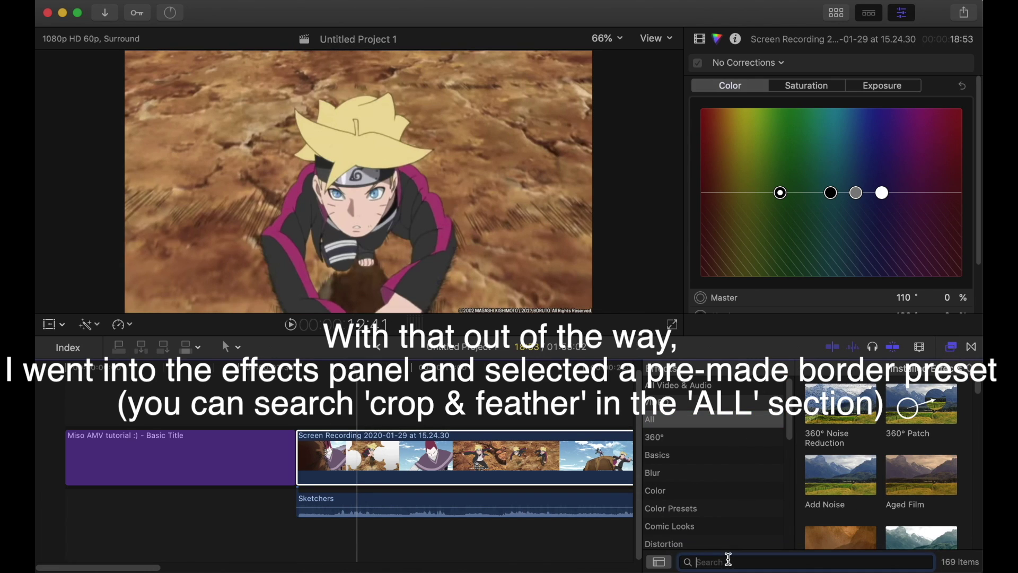
text(move)
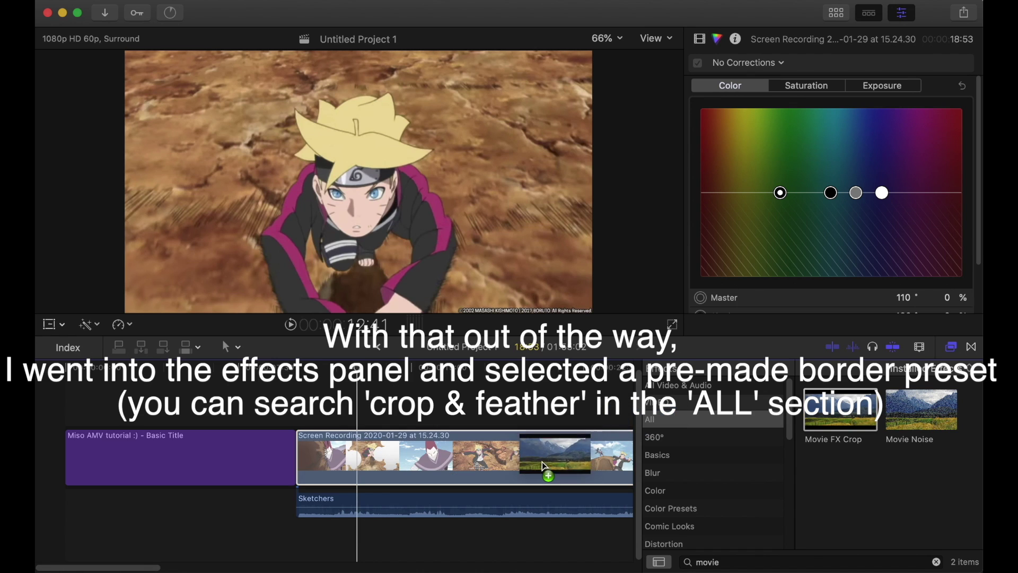
drag(833, 421, 542, 461)
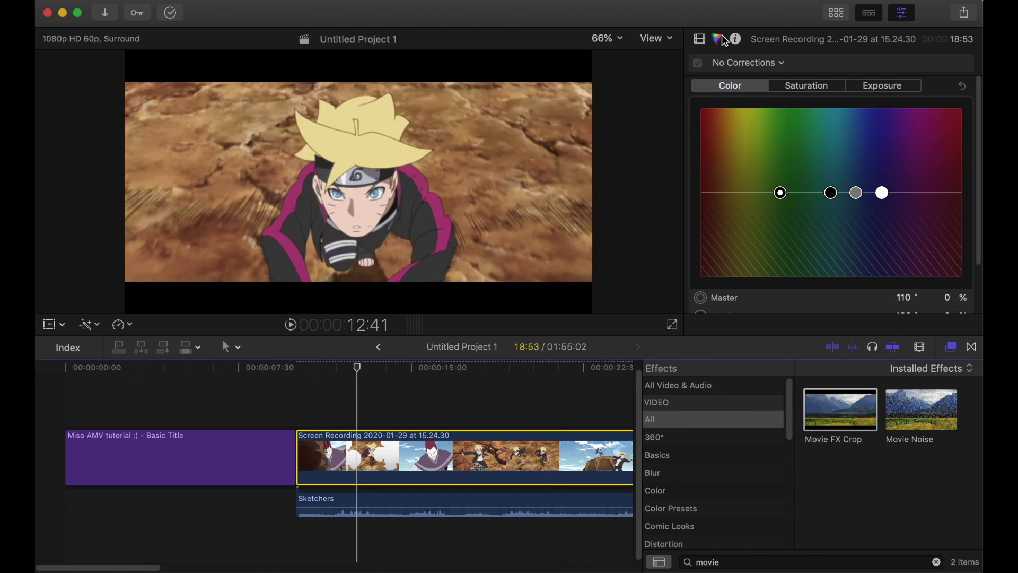
click(701, 40)
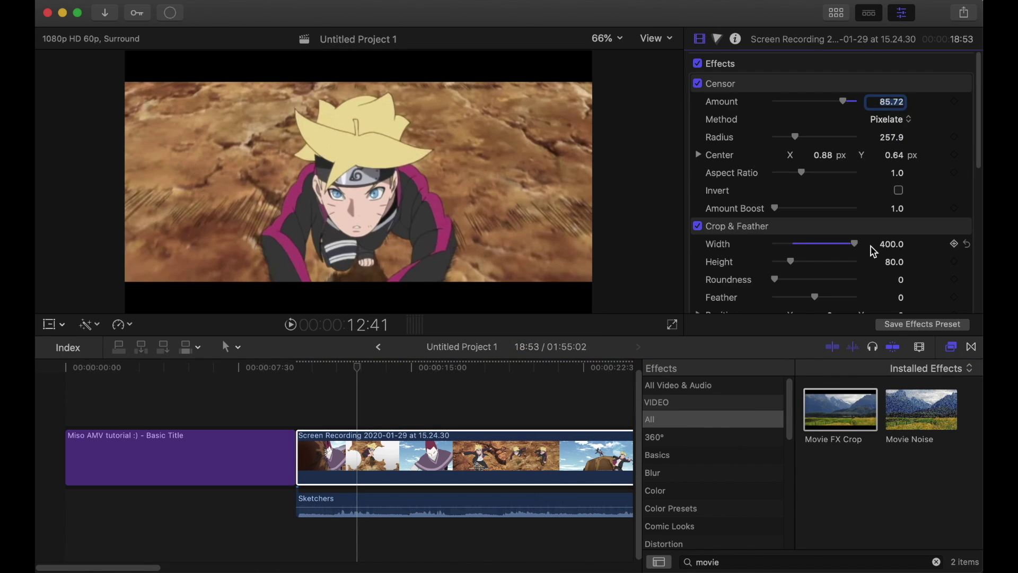
scroll(874, 252, down, 3)
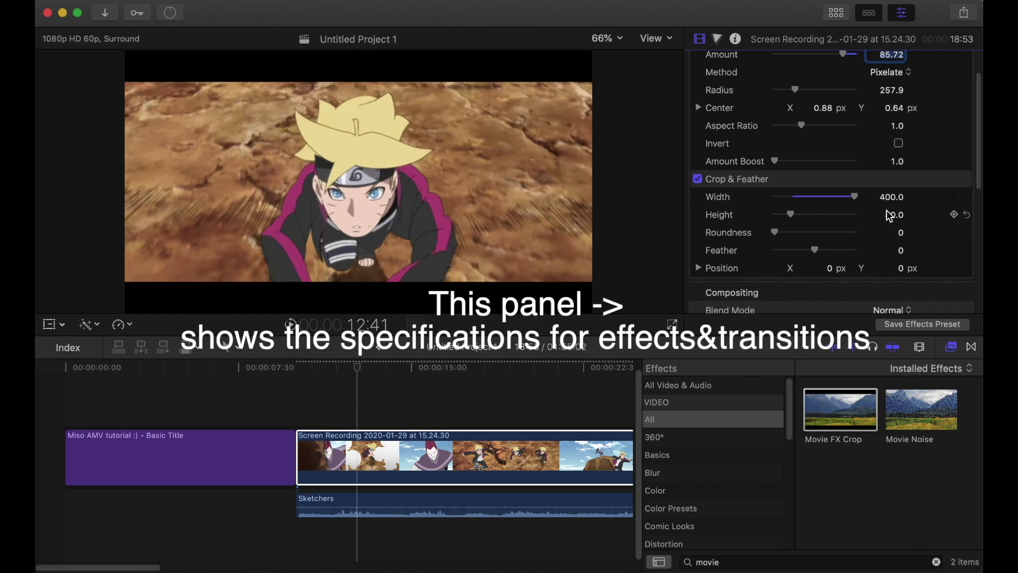
mouse_move(892, 200)
mouse_down()
mouse_move(892, 229)
mouse_move(892, 187)
mouse_move(895, 220)
mouse_up()
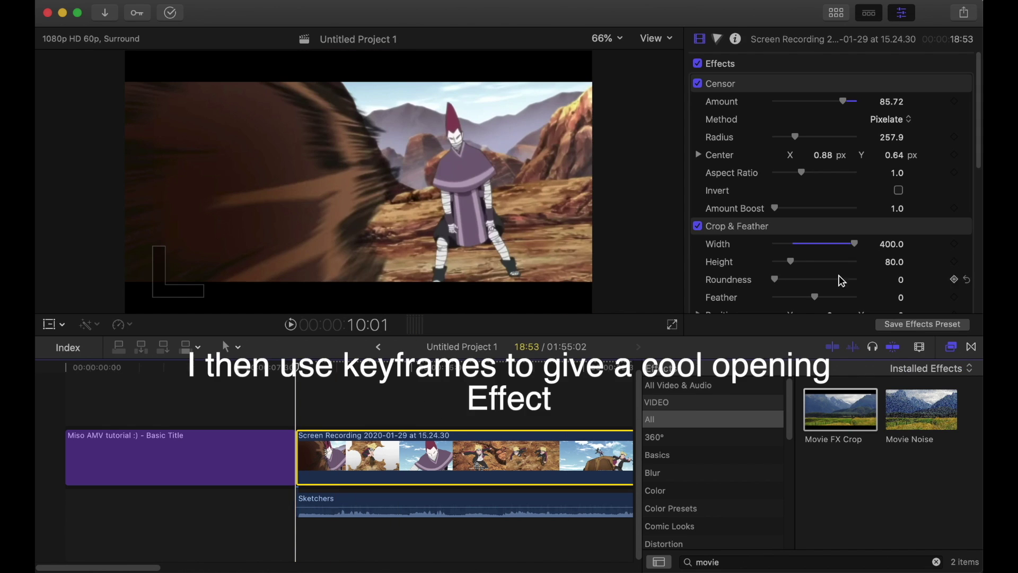
- Set crop height to 0, mark about 11:26 on the clip, and connect a Basic Title above it
drag(894, 269, 894, 287)
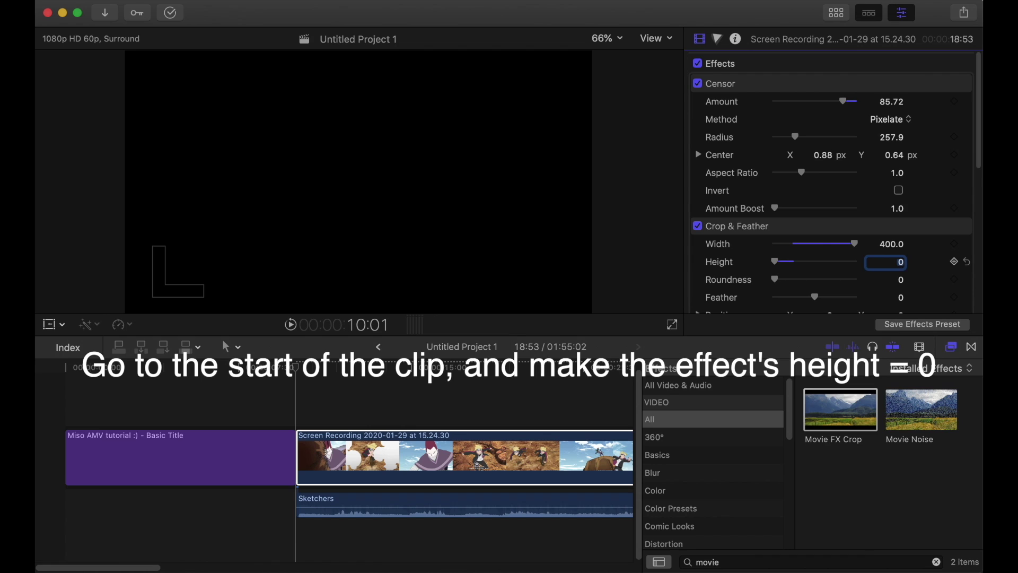
click(329, 418)
click(332, 448)
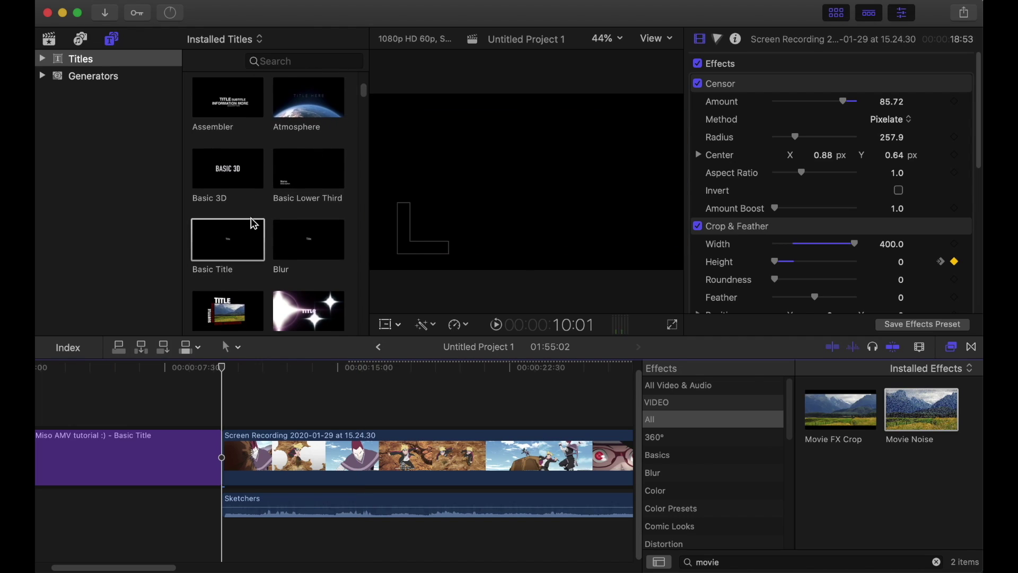
drag(249, 255, 234, 406)
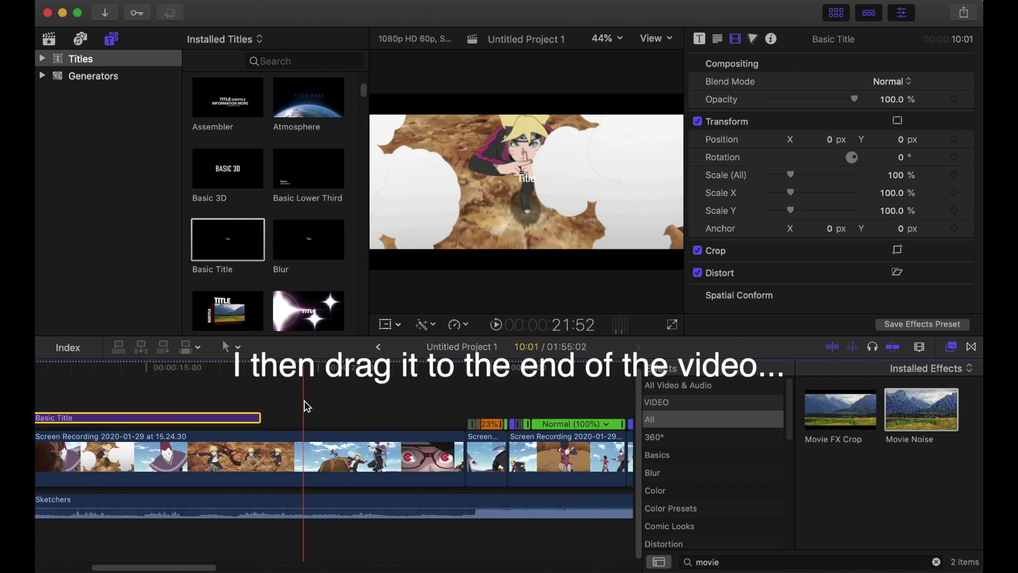
- Stretch the title so it runs nearly to the end of the video
key(super+minus)
key(super+minus)
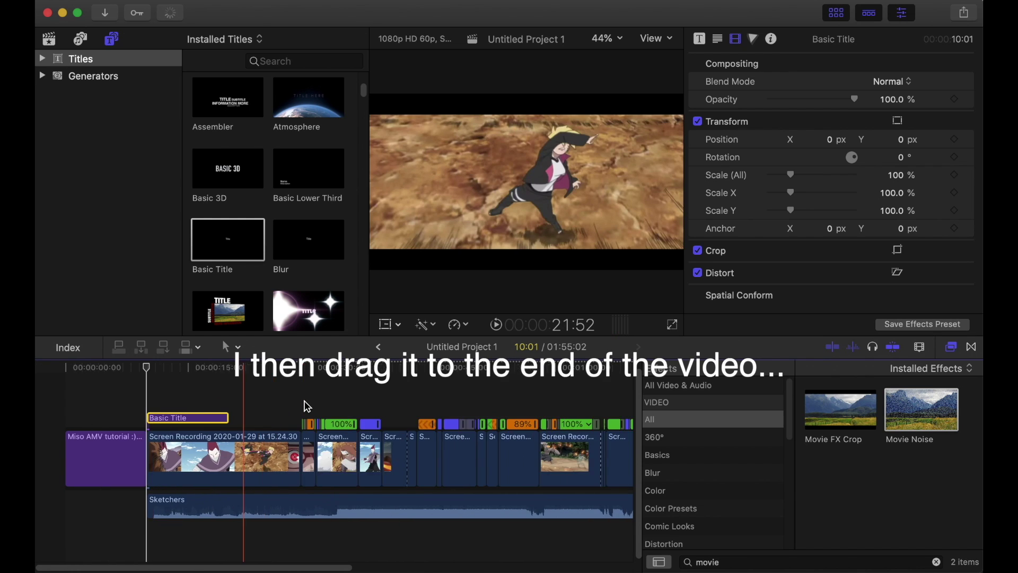
key(super+minus)
mouse_move(138, 414)
mouse_down()
mouse_move(468, 420)
mouse_move(455, 419)
mouse_up()
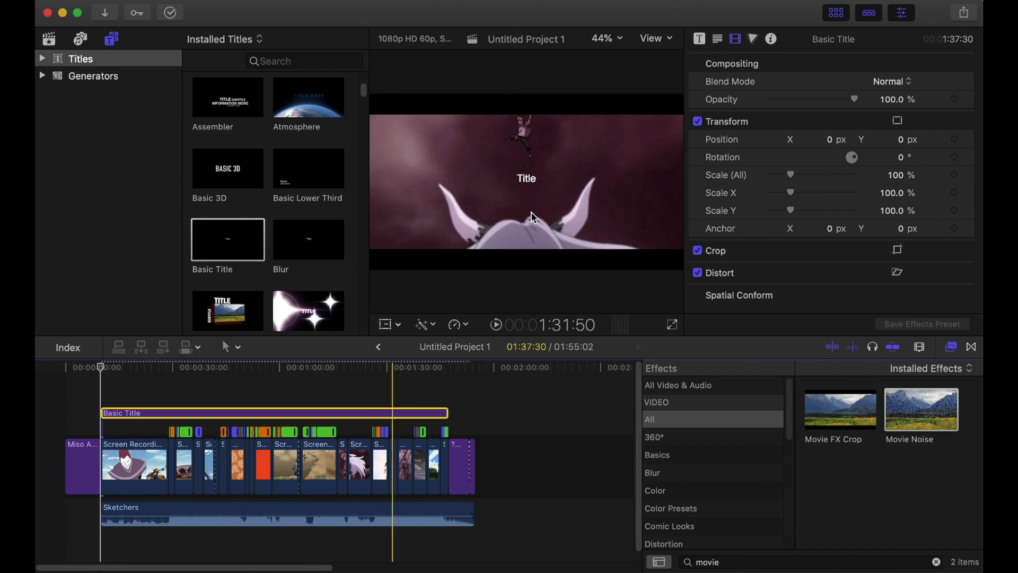
- Change the title text to 'Ramen' in a Handwriting font
click(700, 39)
text(M)
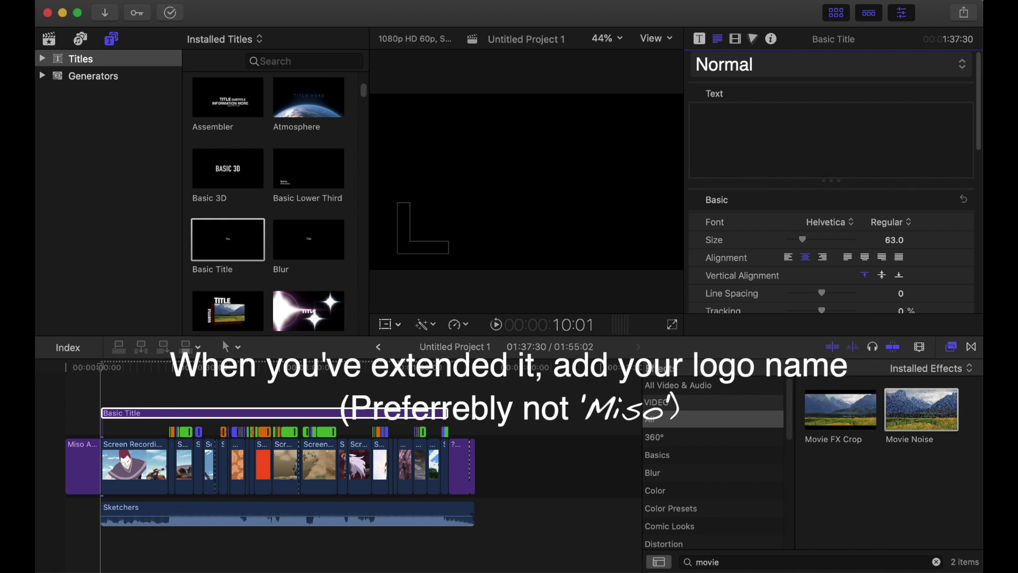
text(Ramen)
click(830, 222)
click(848, 11)
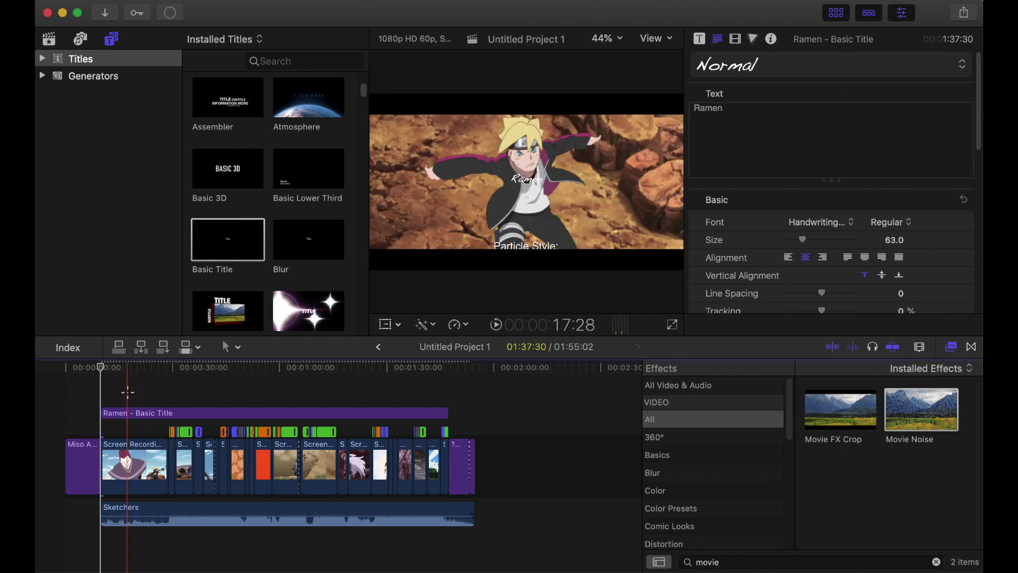
click(127, 413)
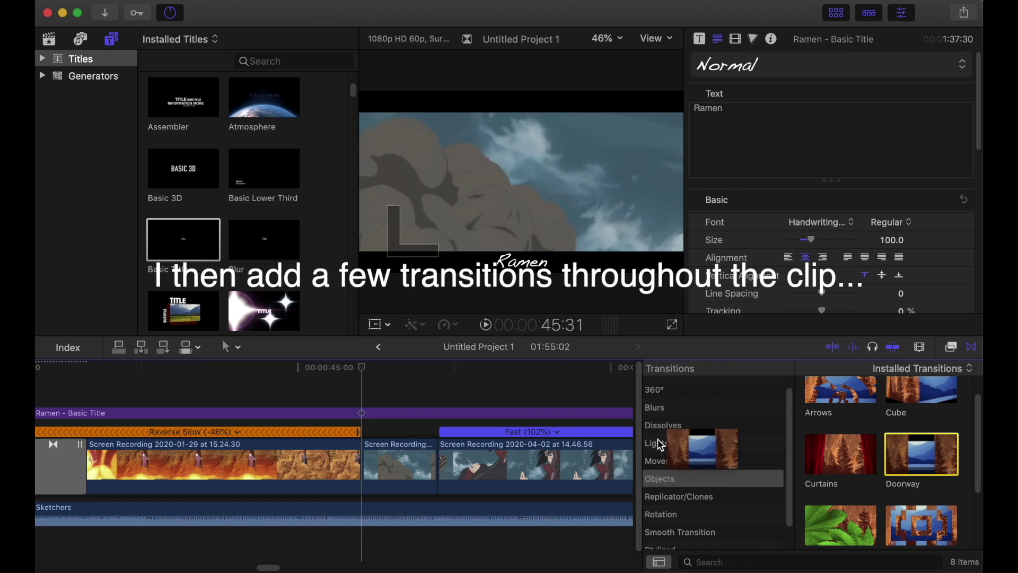
- Add a Doorway transition with Direction Open at the first cut, then replace it with Lights > Static
drag(662, 444, 340, 470)
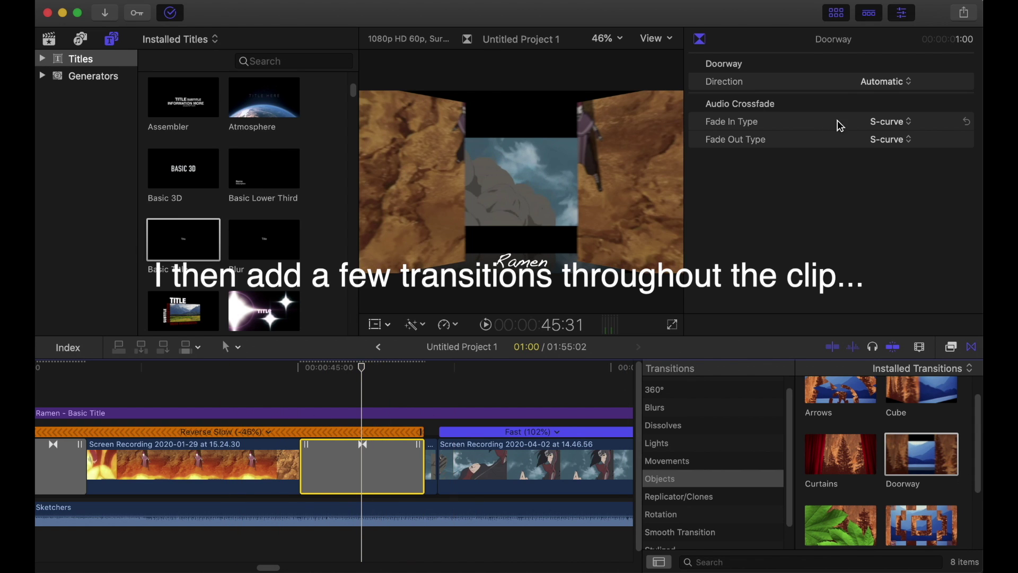
click(903, 83)
click(903, 83)
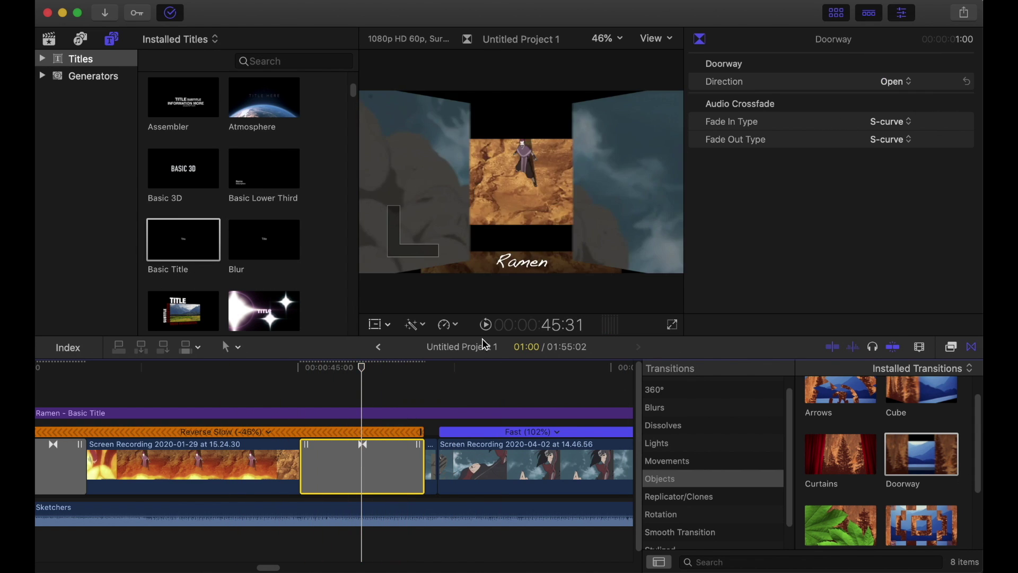
click(747, 443)
drag(841, 509, 300, 467)
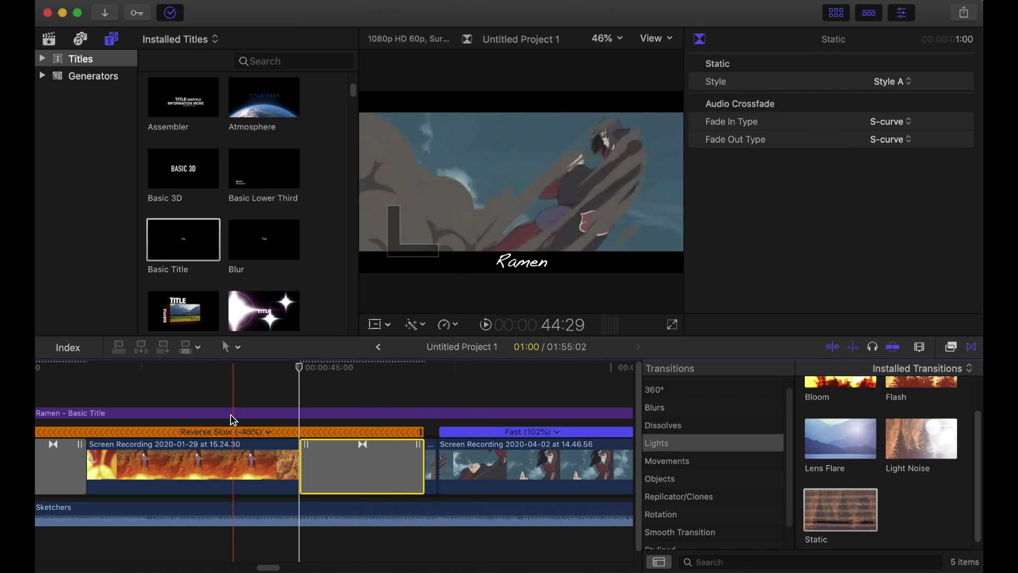
click(237, 392)
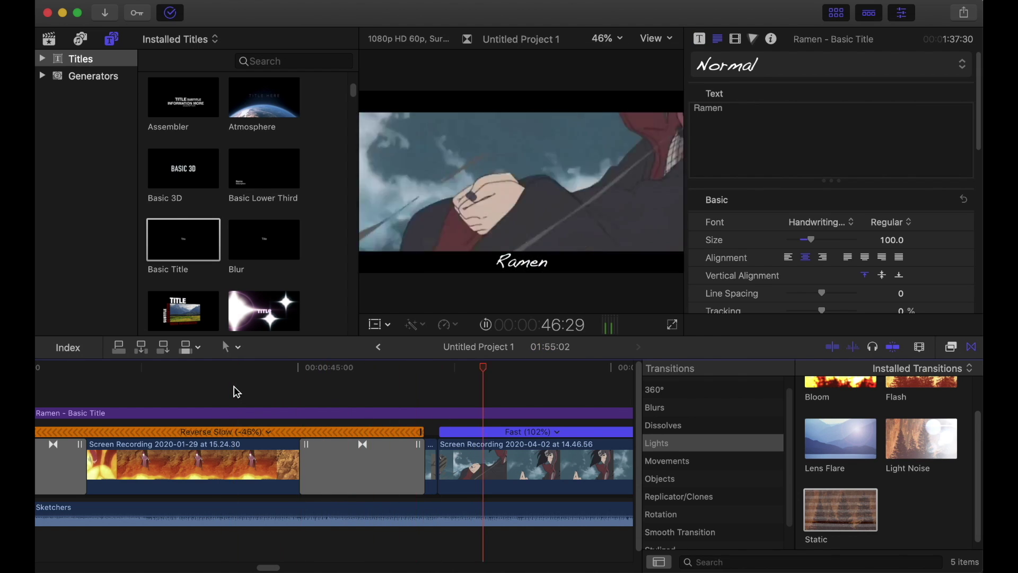
- Add the Blurs > Zoom transition between the split clips at a later cut
scroll(192, 487, right, 10)
click(189, 484)
click(718, 511)
click(718, 441)
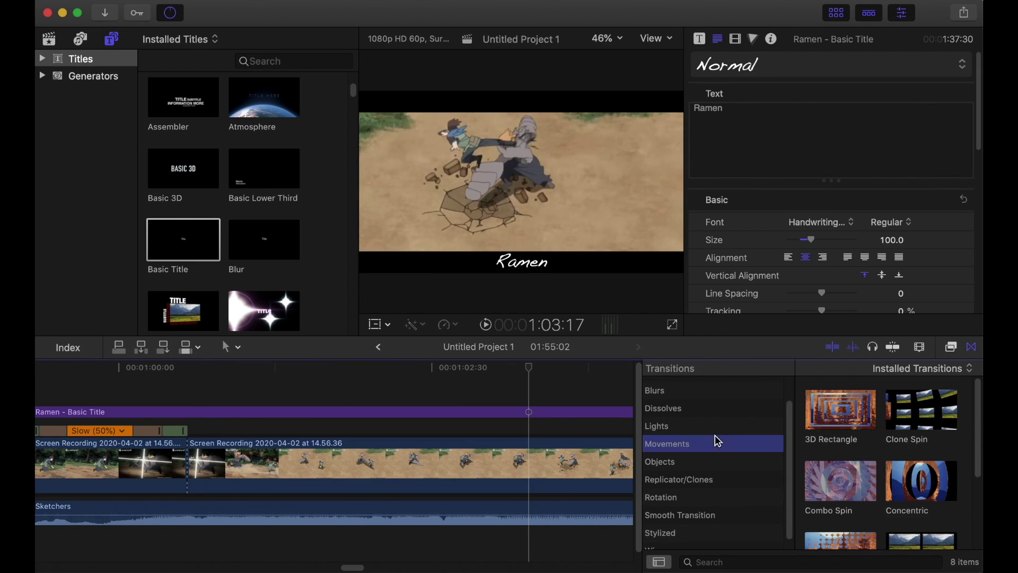
click(737, 420)
click(775, 432)
click(656, 396)
scroll(841, 478, down, 1)
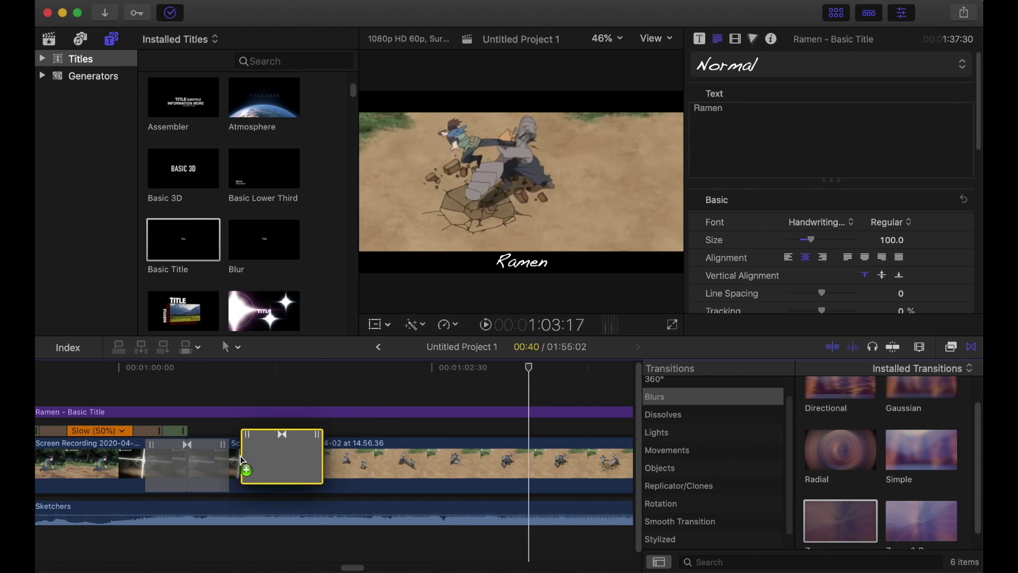
drag(840, 522, 186, 466)
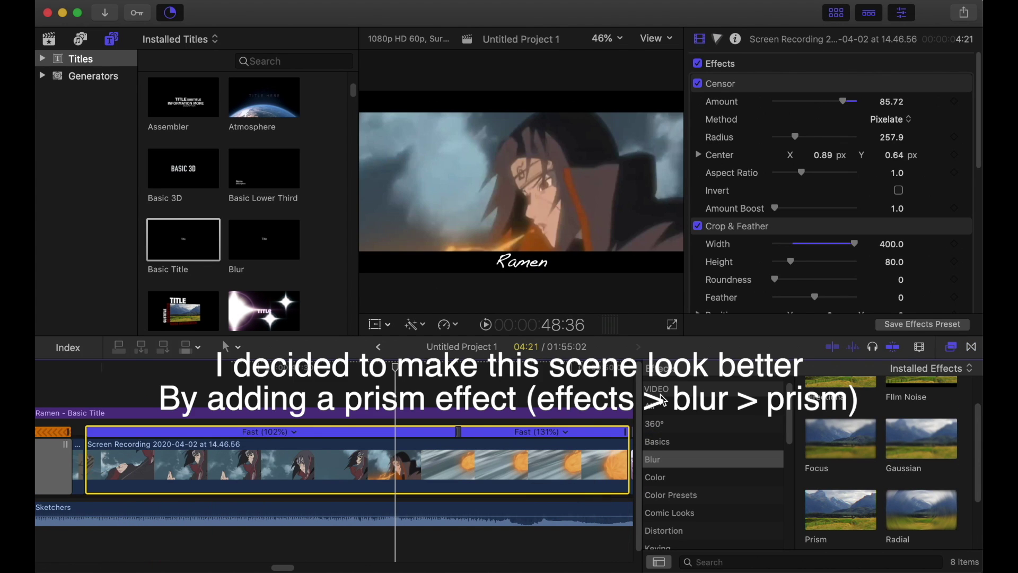
- Apply the Prism effect to the clip and set the playhead to 48:11
drag(835, 515, 491, 472)
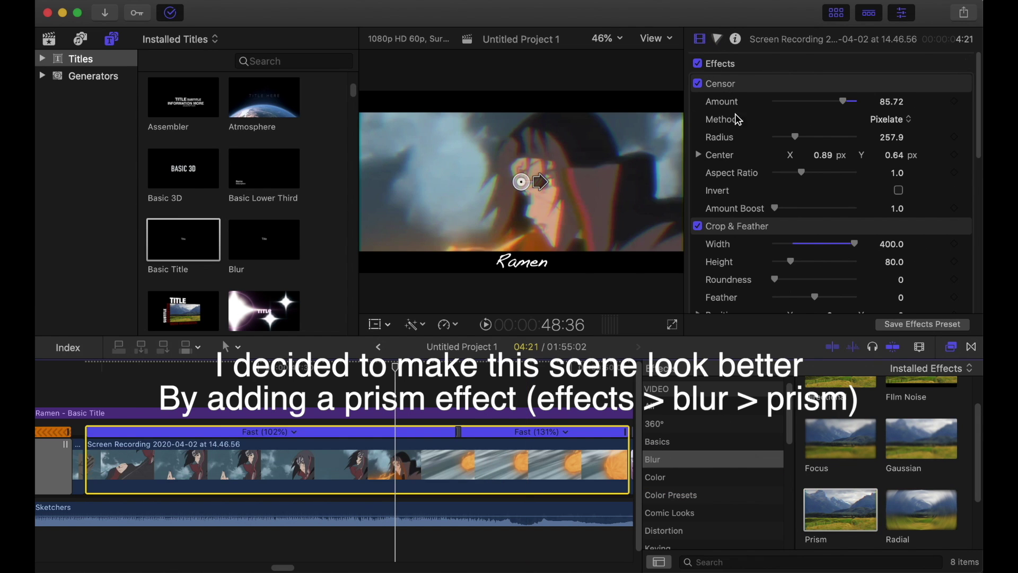
scroll(745, 240, down, 2)
scroll(745, 240, down, 3)
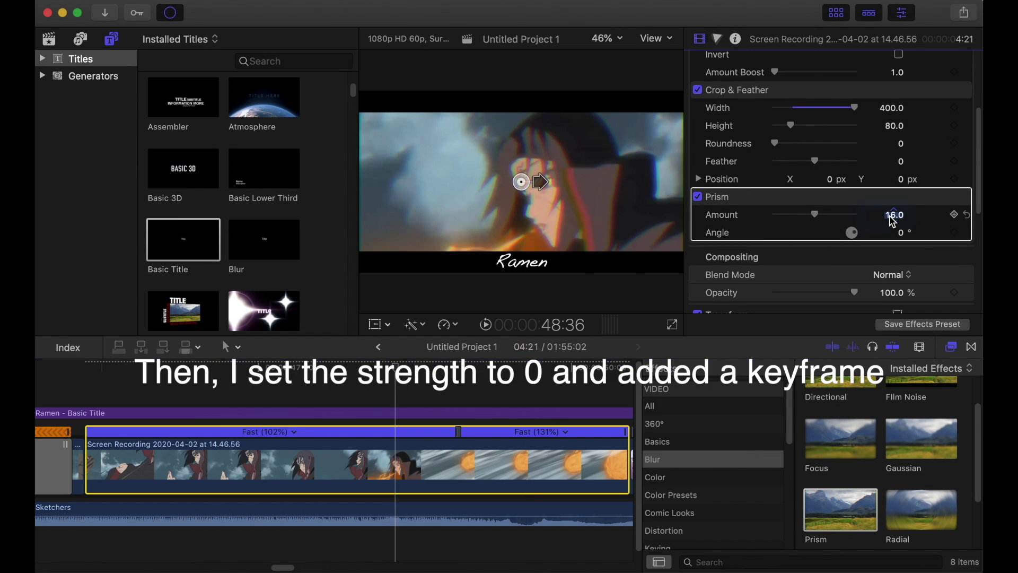
click(85, 498)
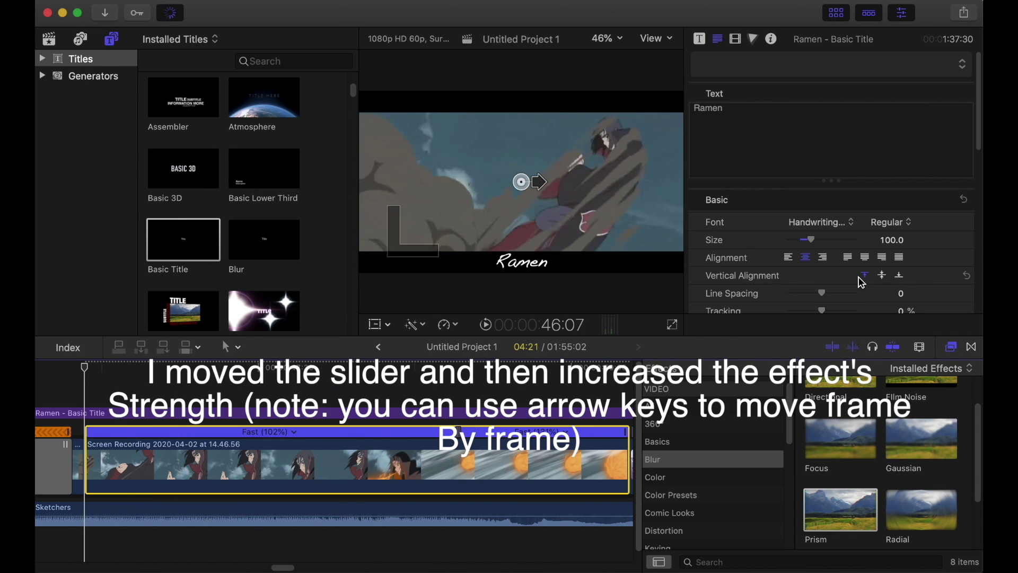
scroll(862, 283, down, 5)
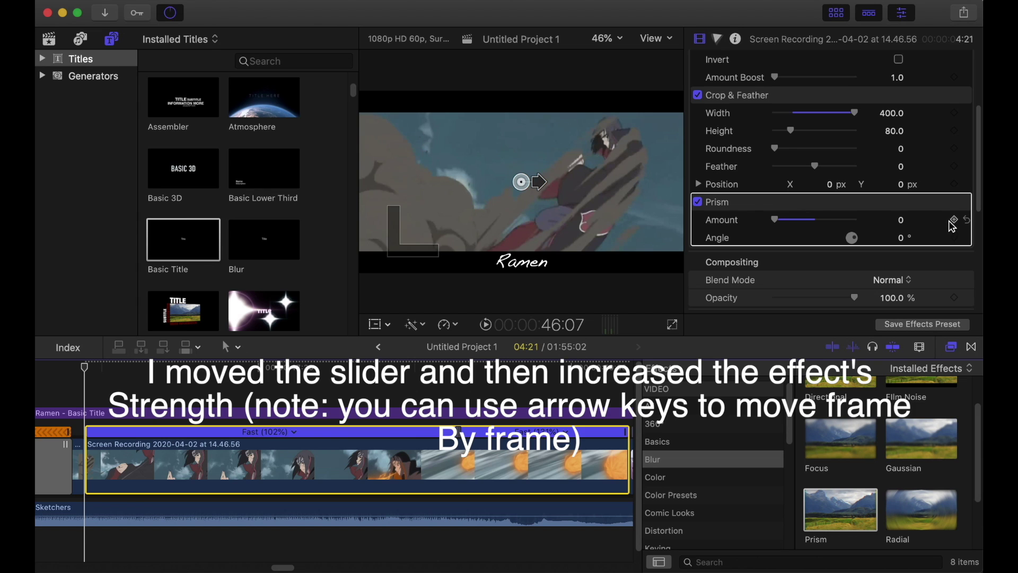
click(346, 411)
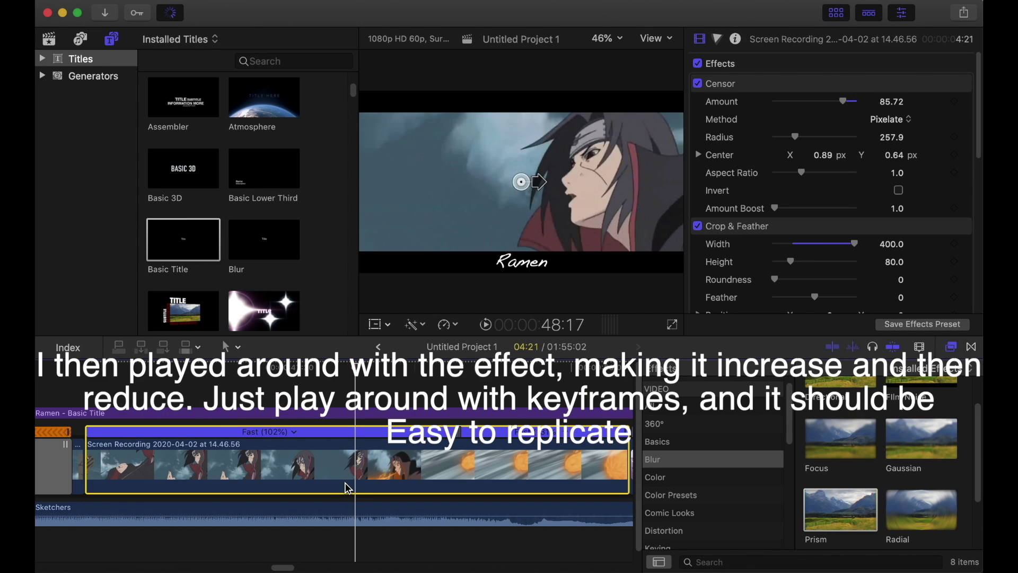
key(Right)
key(Right)
key(Right)
key(Right)
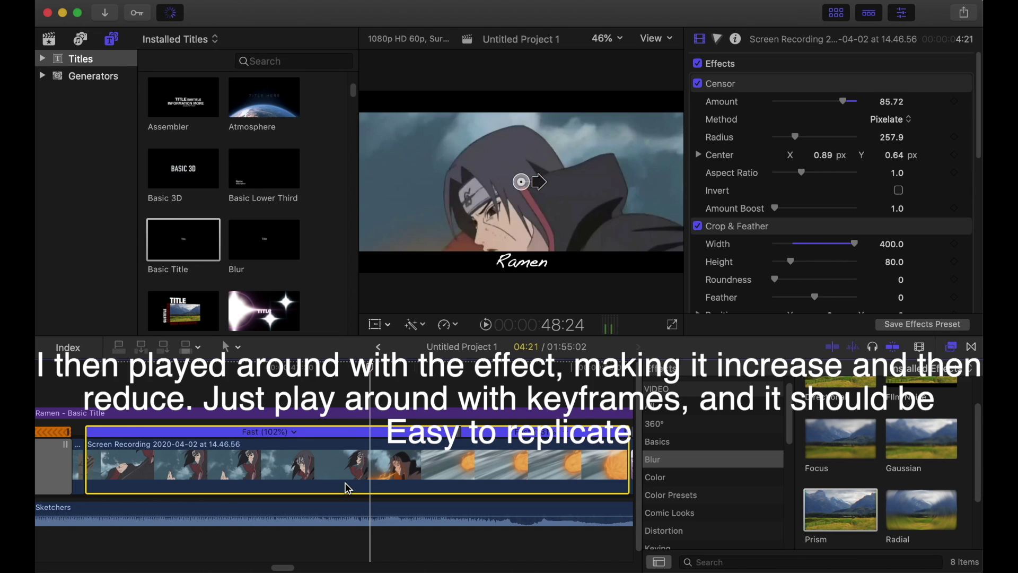
key(Left)
key(Left)
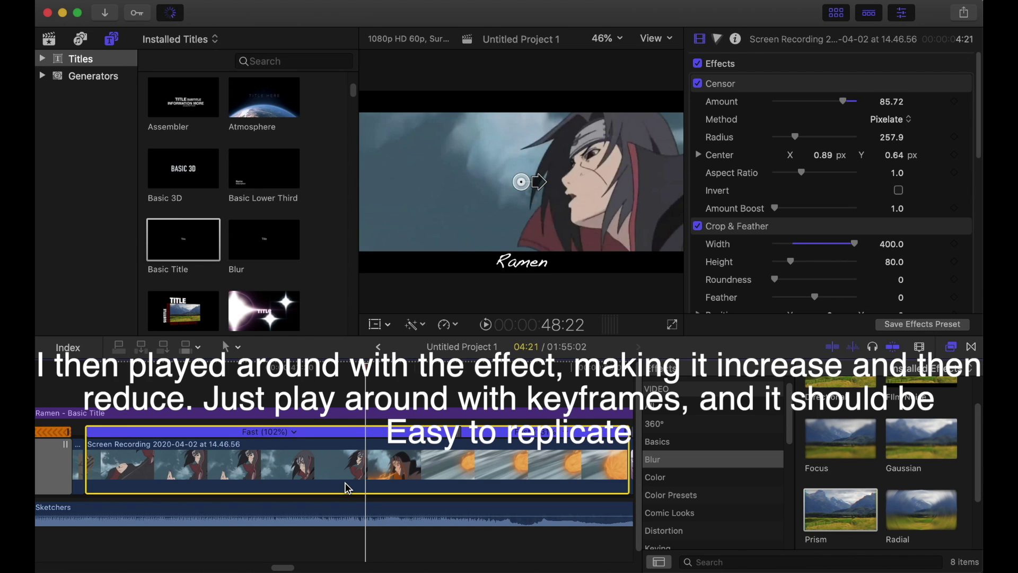
- Reapply Prism to the selected clip and move to 49:00 and the clip's end for Amount keyframes
double_click(841, 509)
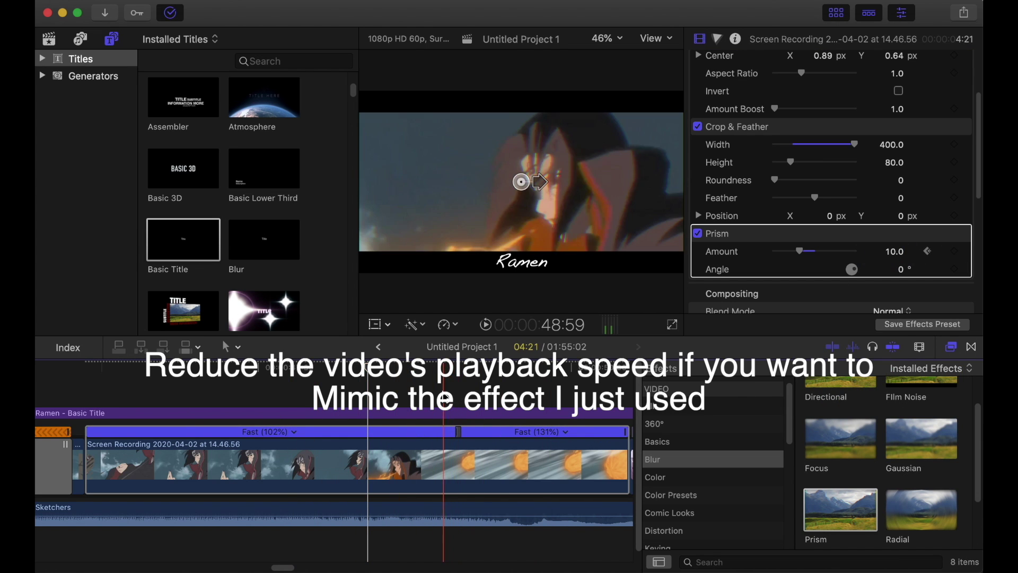
click(460, 412)
click(435, 488)
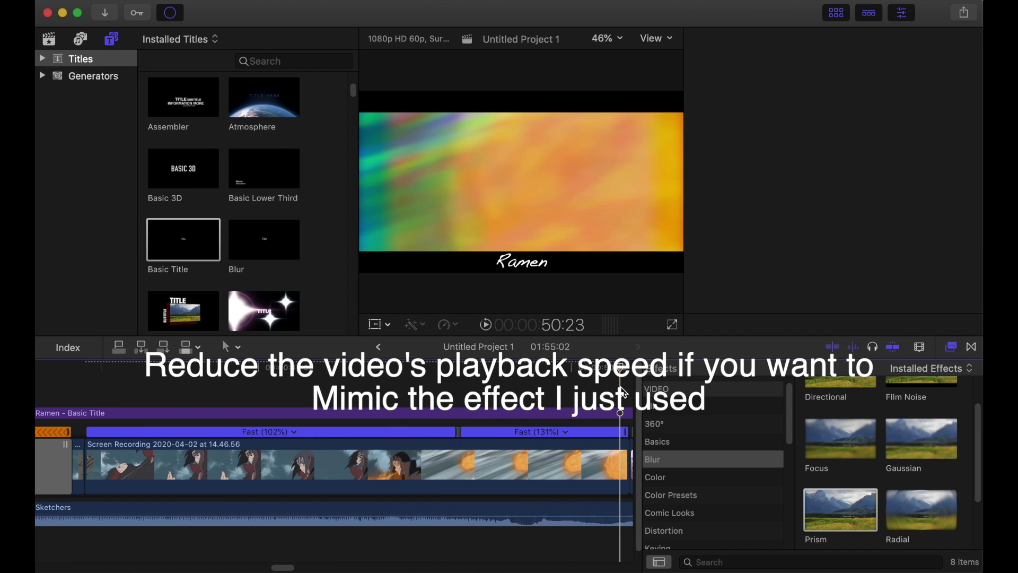
click(629, 403)
click(621, 462)
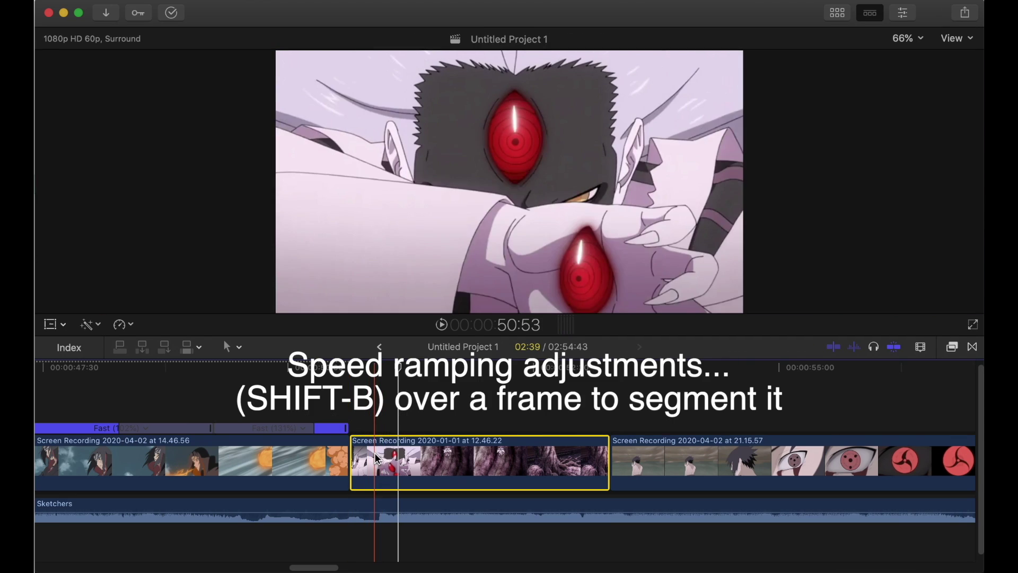
key(shift+b)
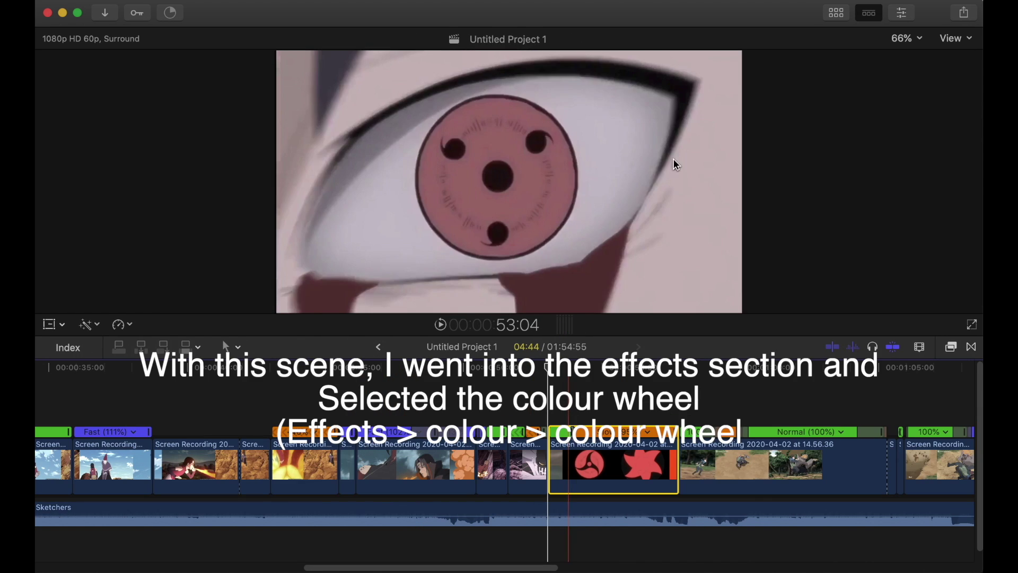
- Apply the Color category's Color Wheels to the red-eye clip and show its wheels in the inspector
click(950, 351)
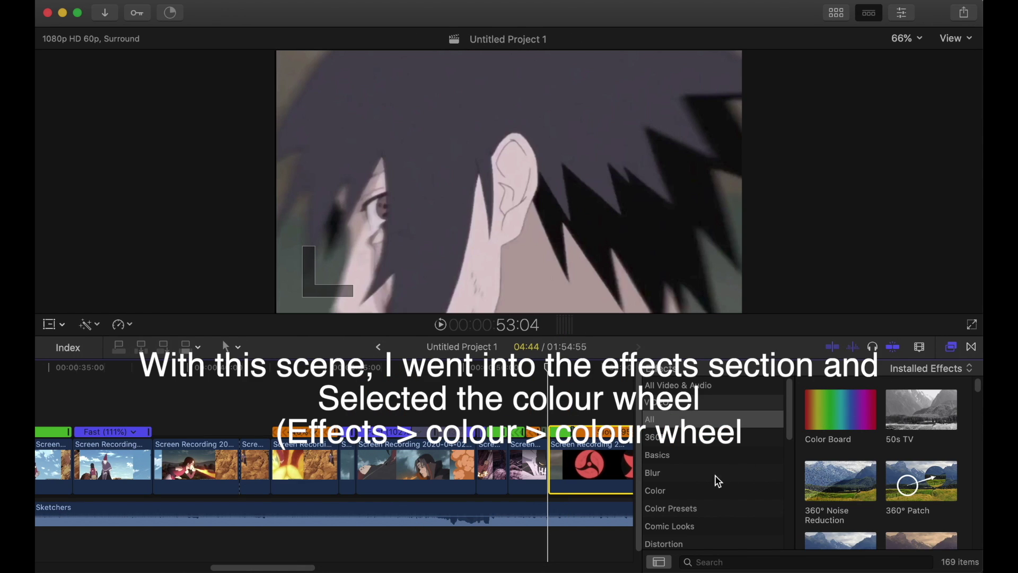
click(687, 482)
scroll(830, 466, down, 4)
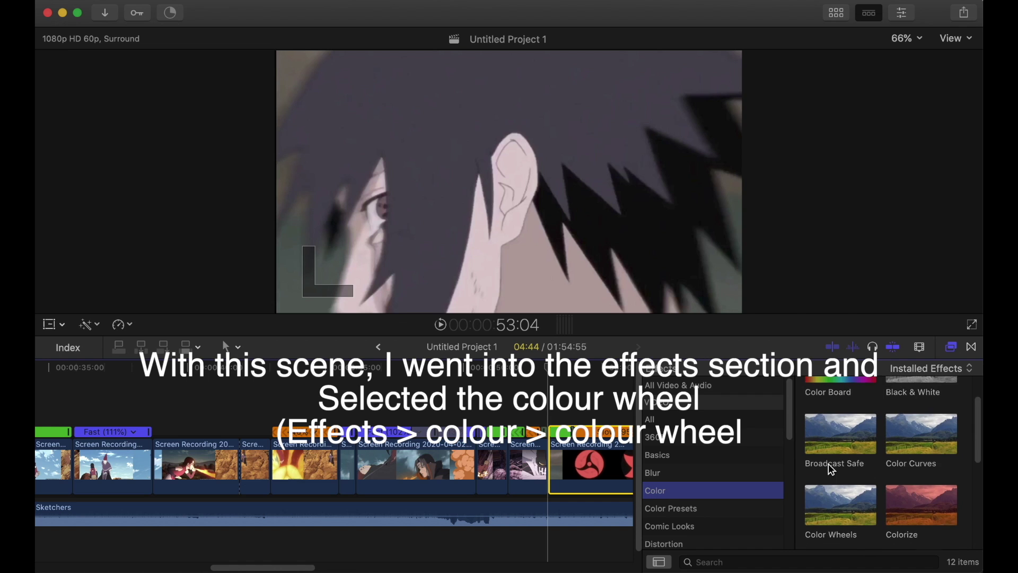
scroll(828, 463, up, 2)
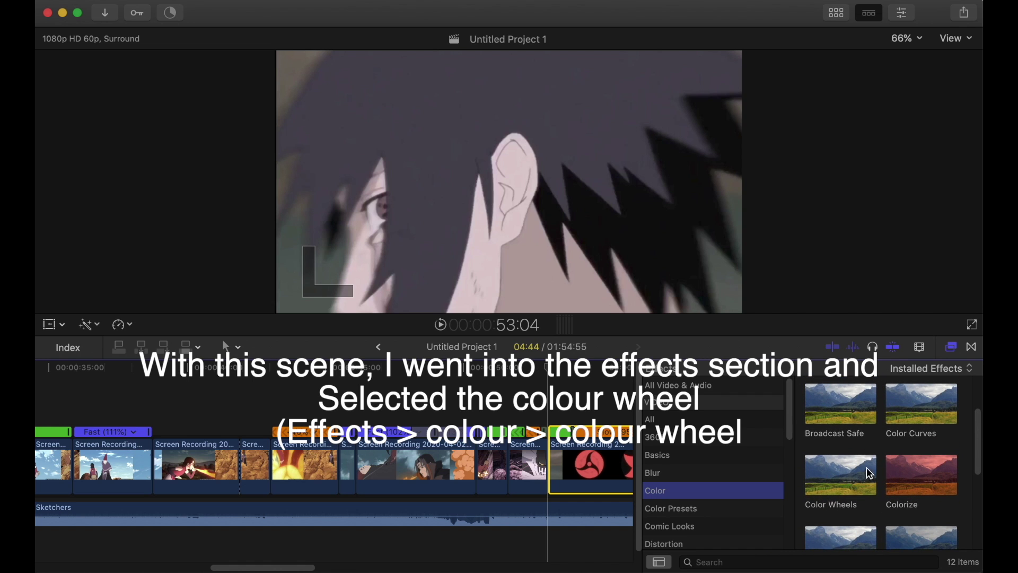
drag(843, 487, 589, 467)
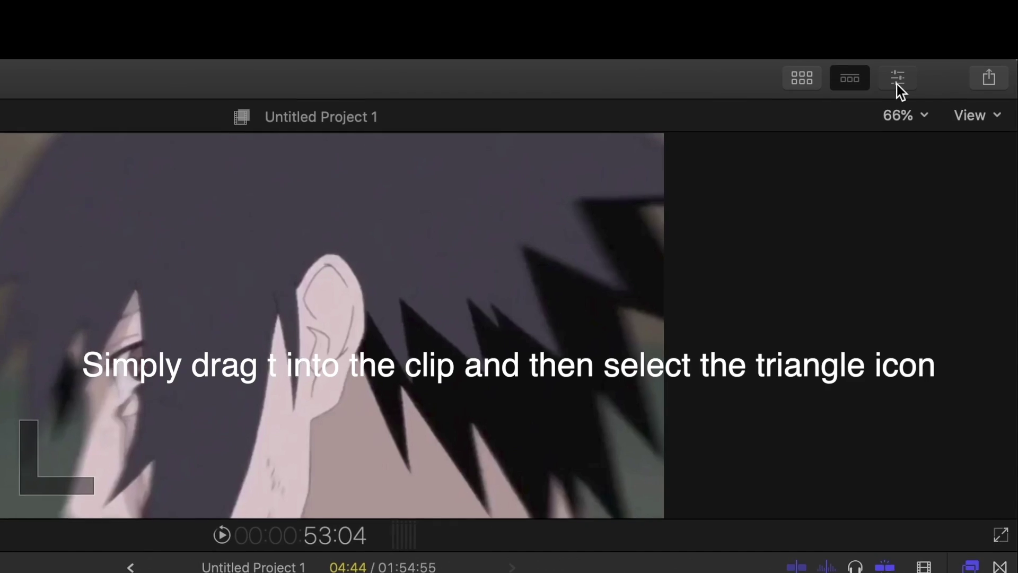
click(896, 83)
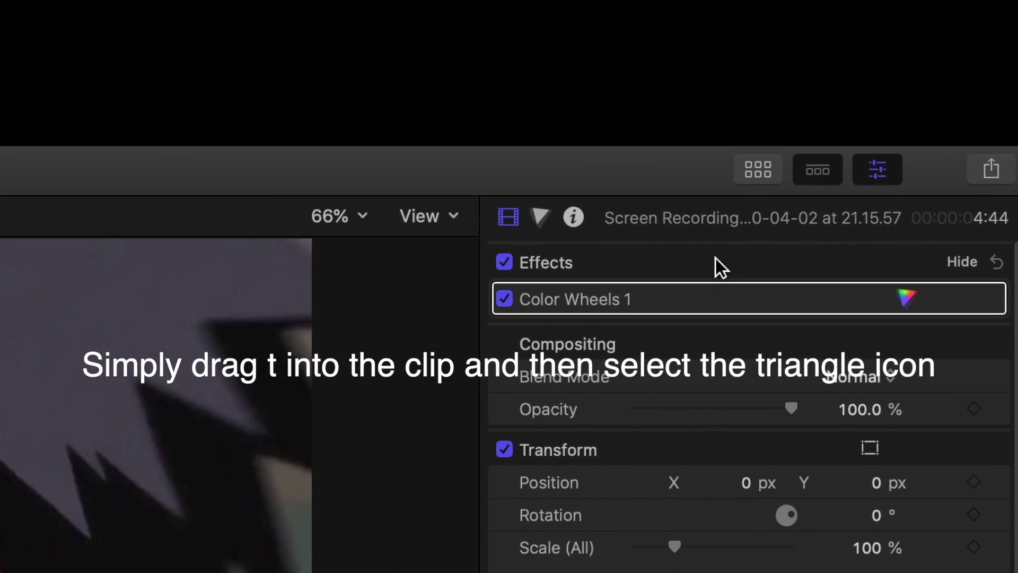
click(530, 223)
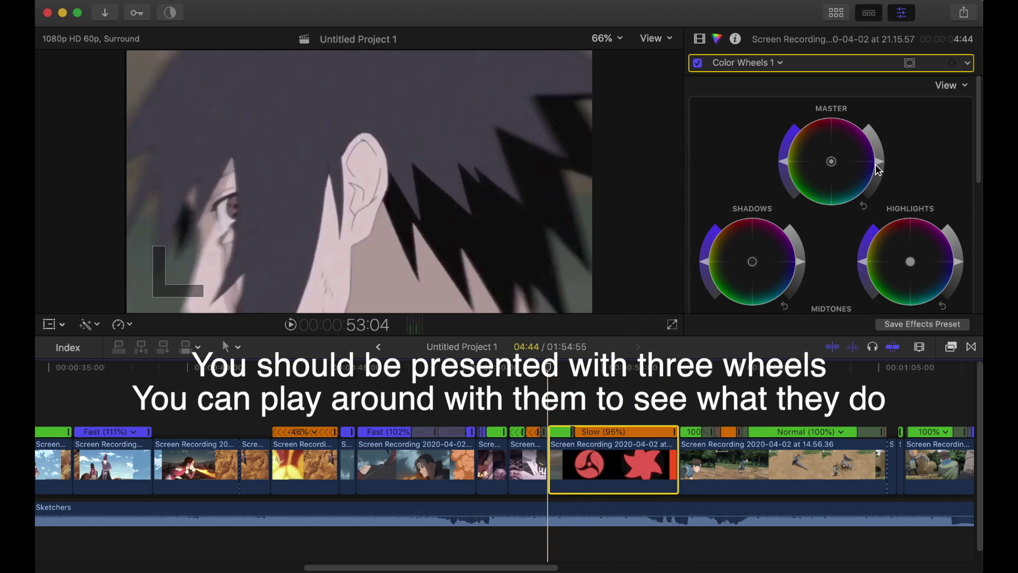
- Keyframe the Master wheel darker at the start and at later frames of the eye clip
mouse_move(880, 180)
mouse_down()
mouse_move(873, 208)
mouse_move(883, 166)
mouse_up()
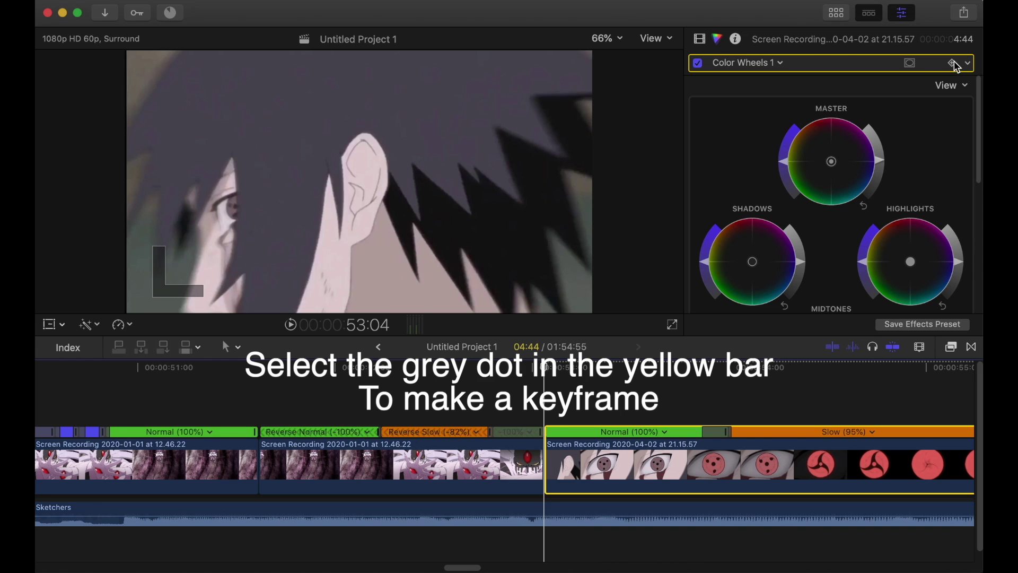
click(954, 63)
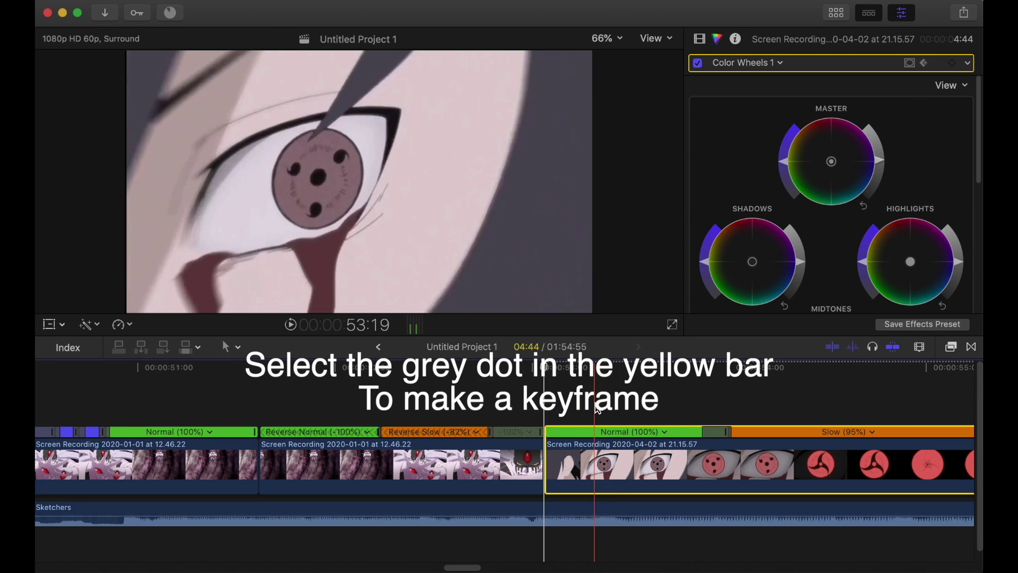
click(591, 408)
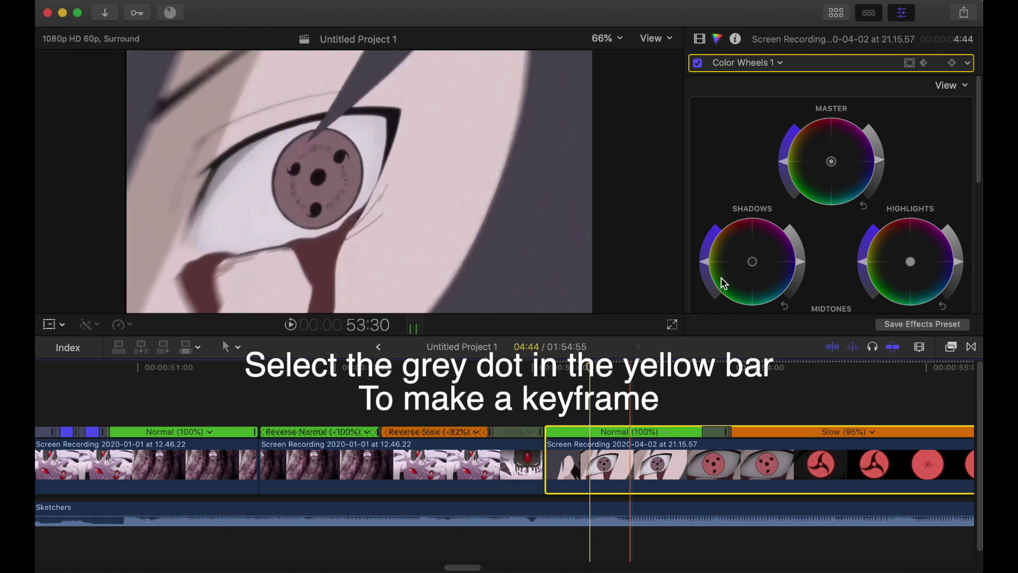
drag(881, 162, 879, 168)
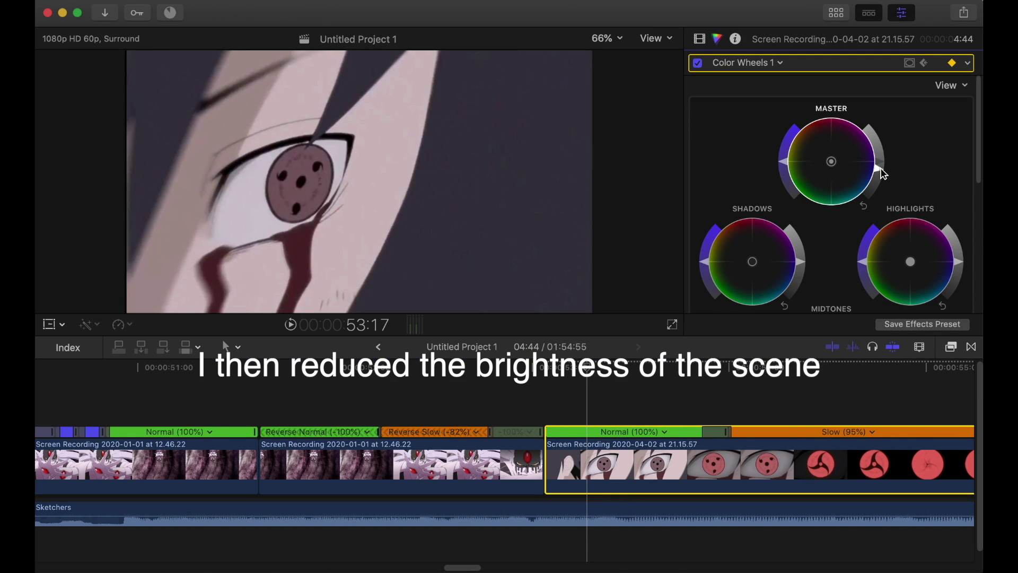
key(space)
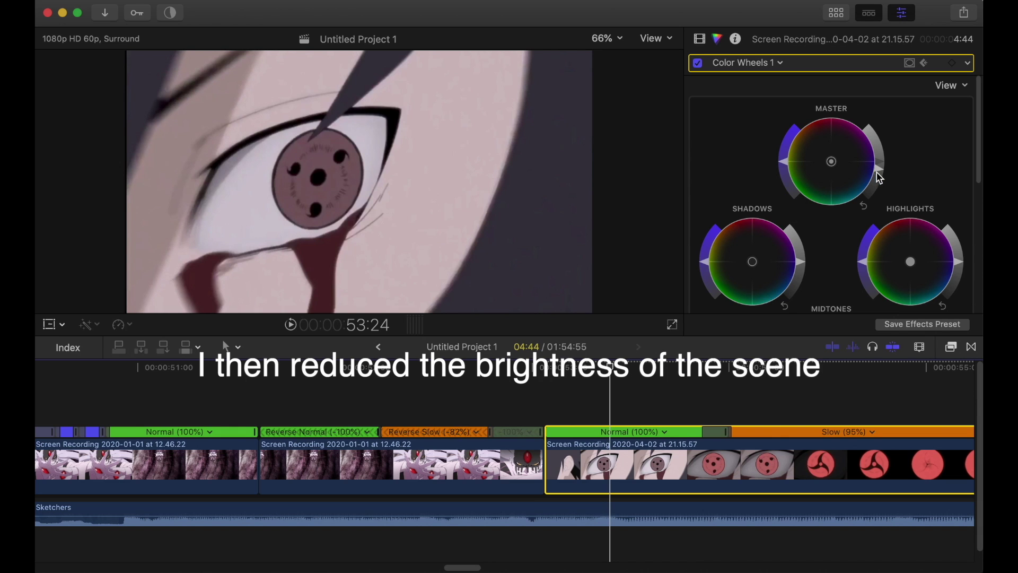
drag(880, 169, 878, 179)
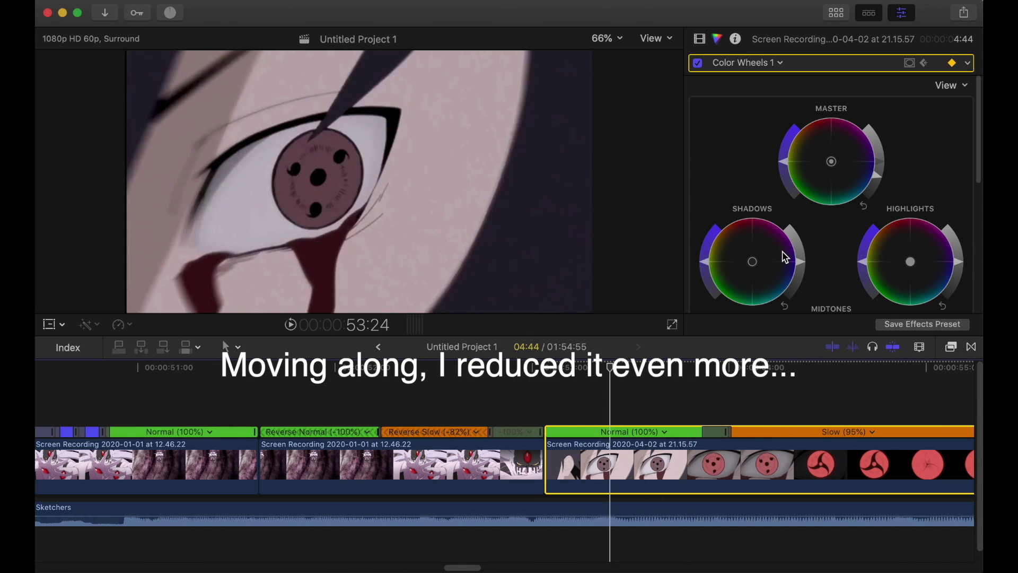
key(space)
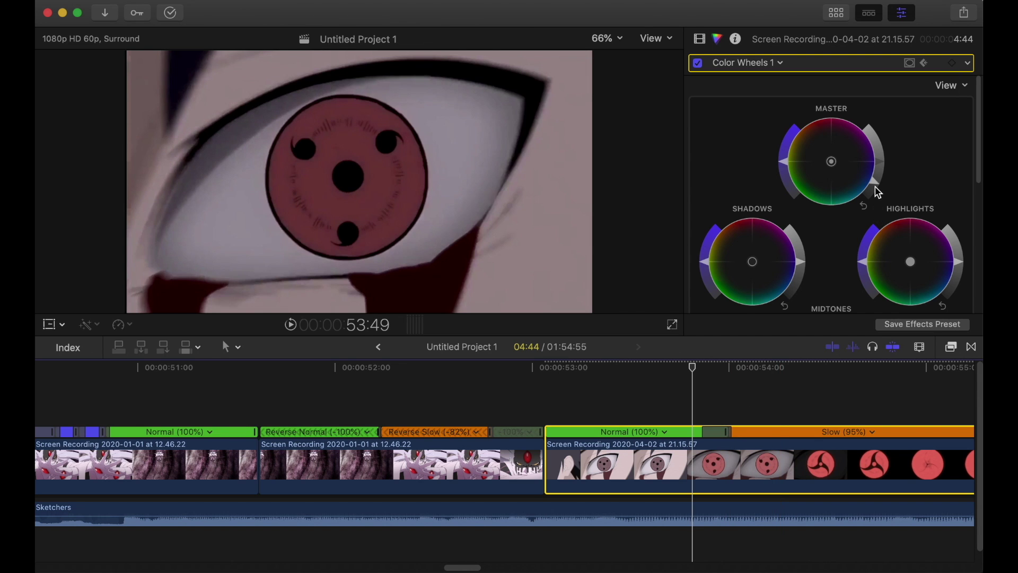
- Darken the frame further and raise Shadows saturation for a vivid red eye
drag(875, 186, 867, 195)
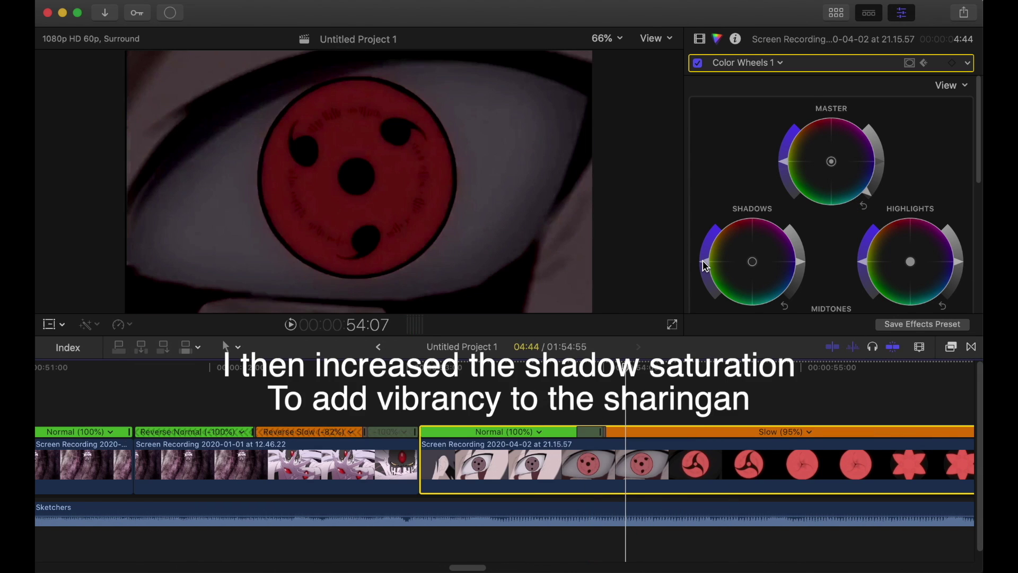
drag(702, 260, 705, 250)
key(space)
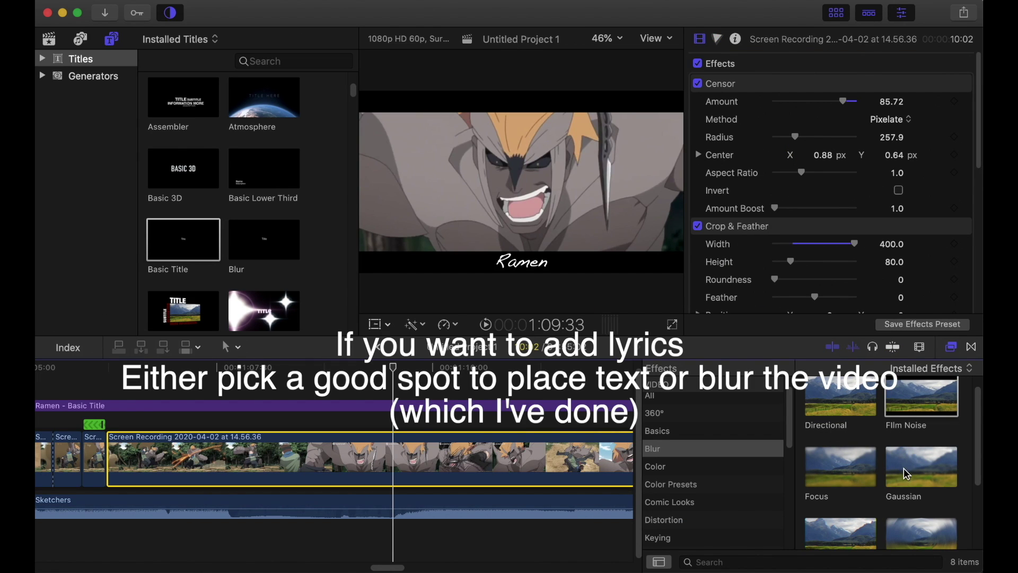
- Apply a Gaussian blur to the main clip with Amount 0 at its start
drag(907, 473, 488, 461)
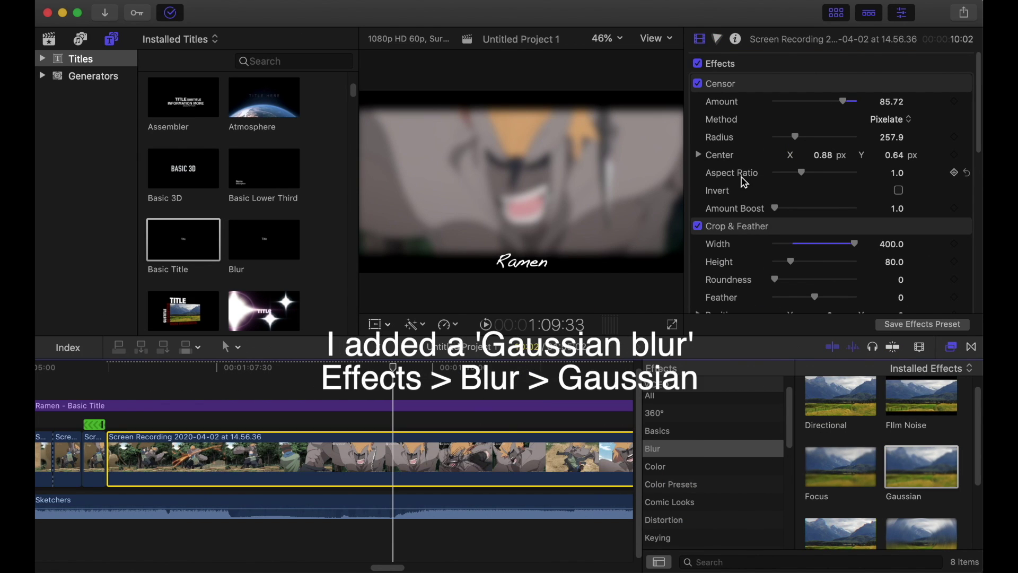
scroll(769, 169, down, 5)
scroll(849, 138, down, 3)
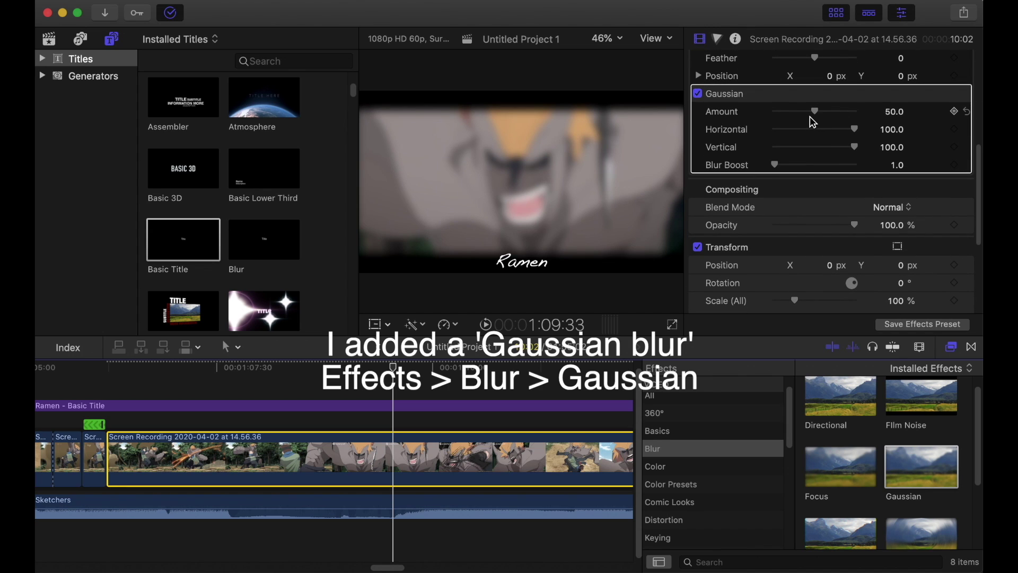
click(883, 113)
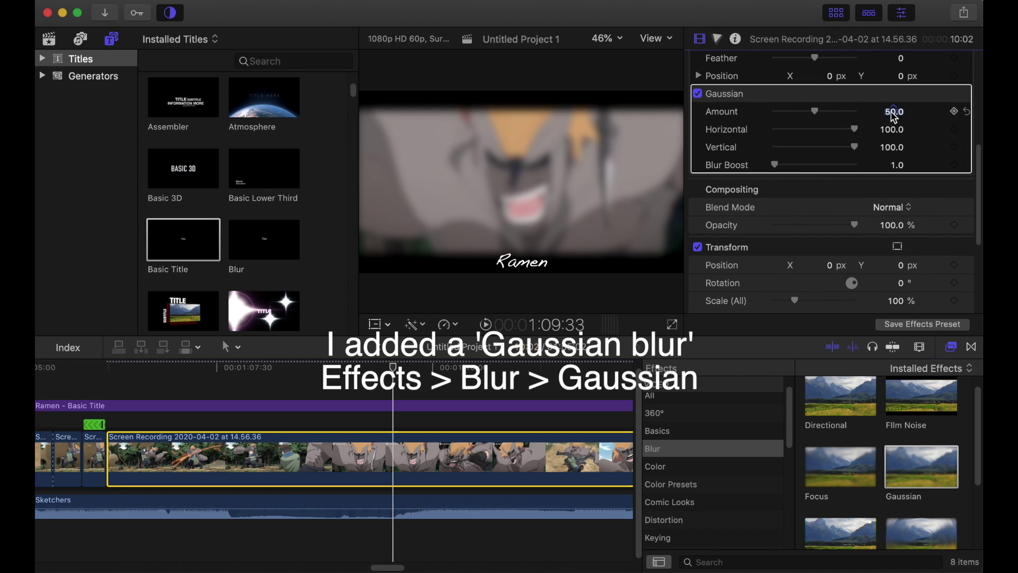
text(0)
key(Return)
click(109, 459)
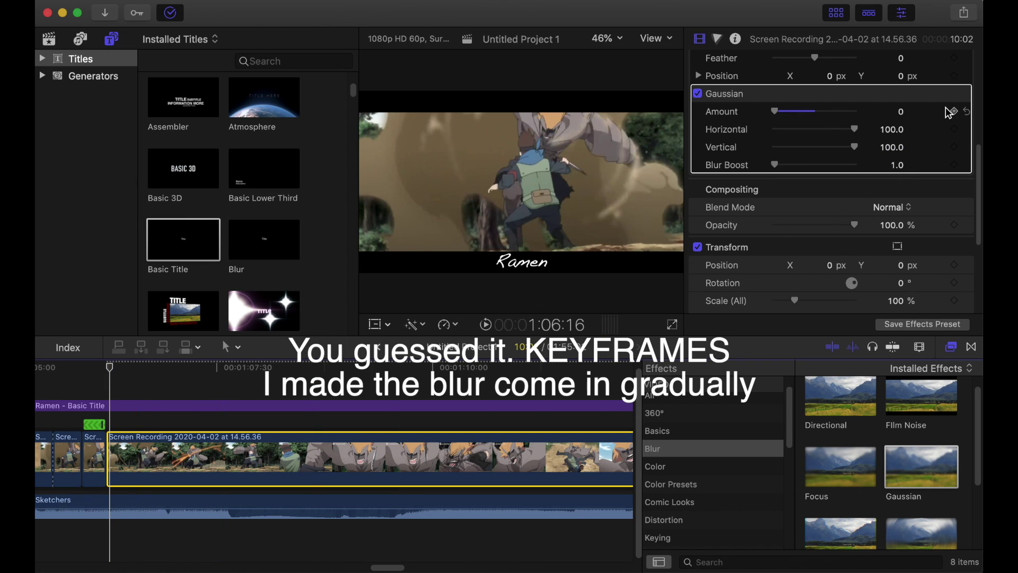
- Move the playhead later into the main Screen Recording clip and play to preview the blur
click(391, 409)
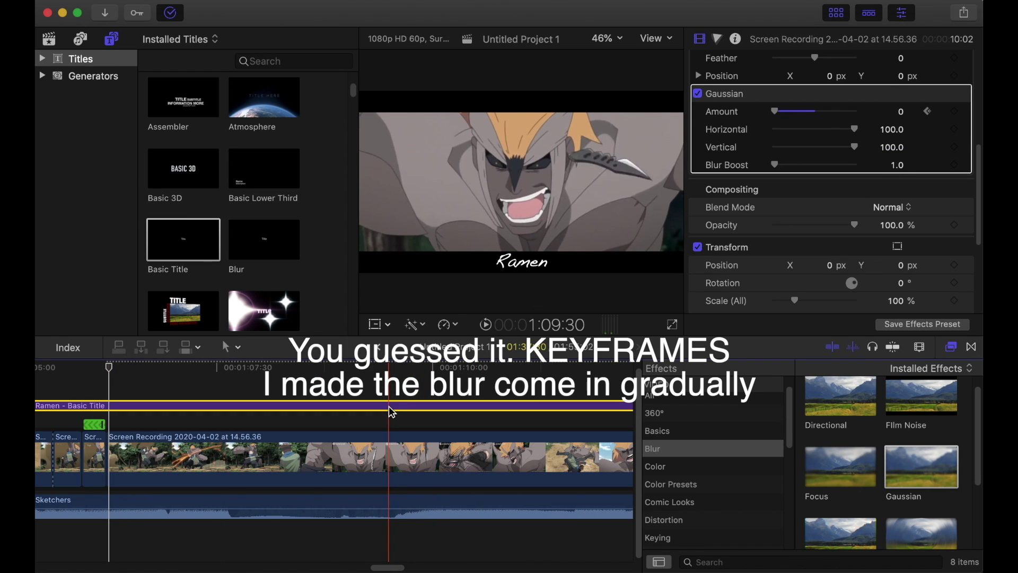
click(387, 465)
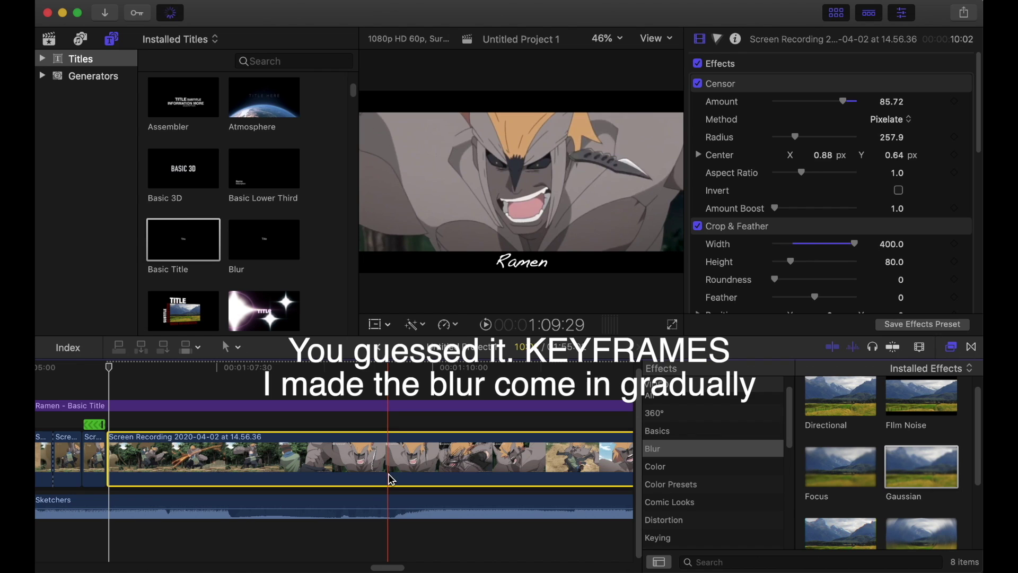
click(396, 458)
click(395, 458)
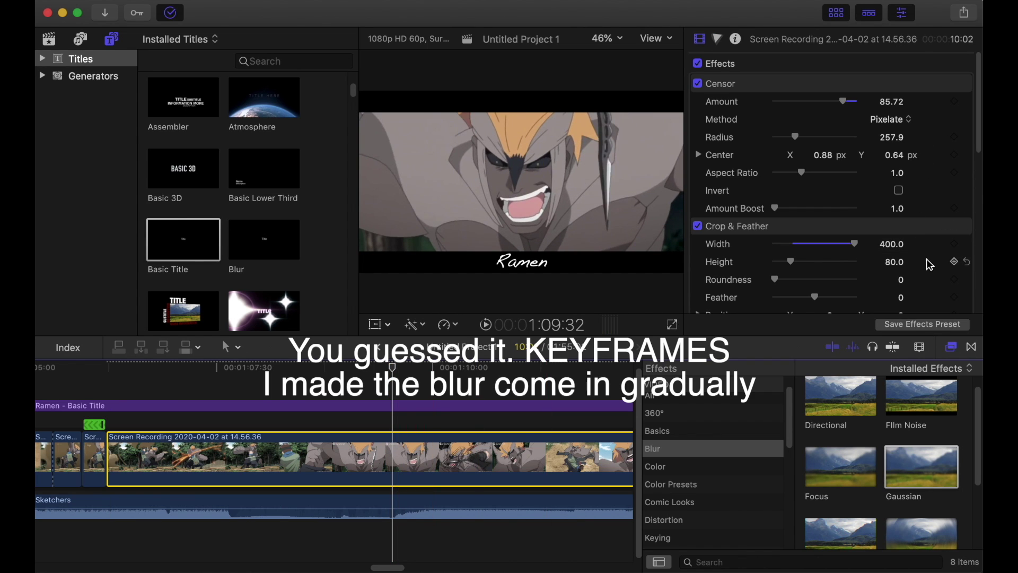
scroll(931, 265, down, 2)
scroll(930, 265, down, 8)
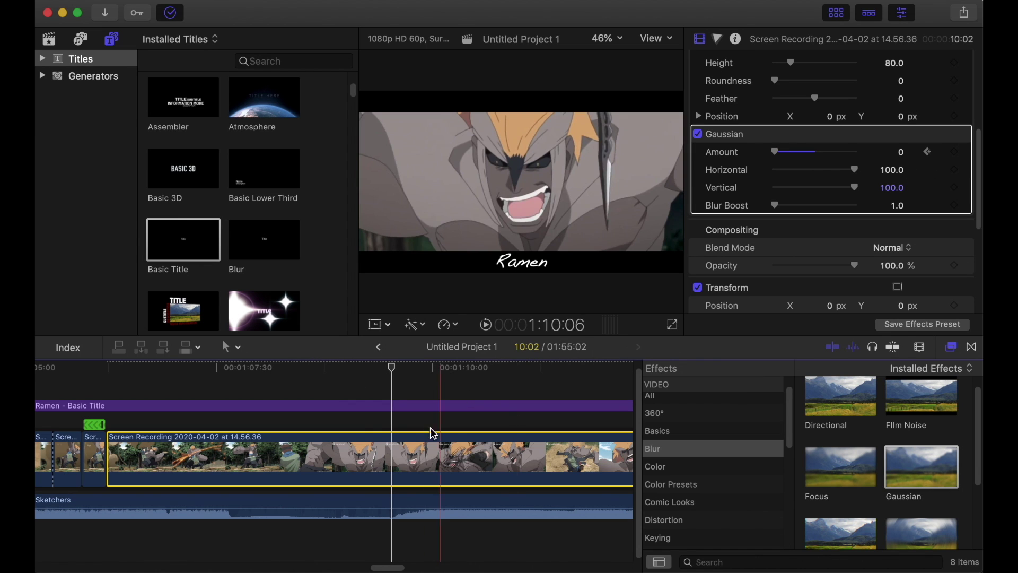
key(space)
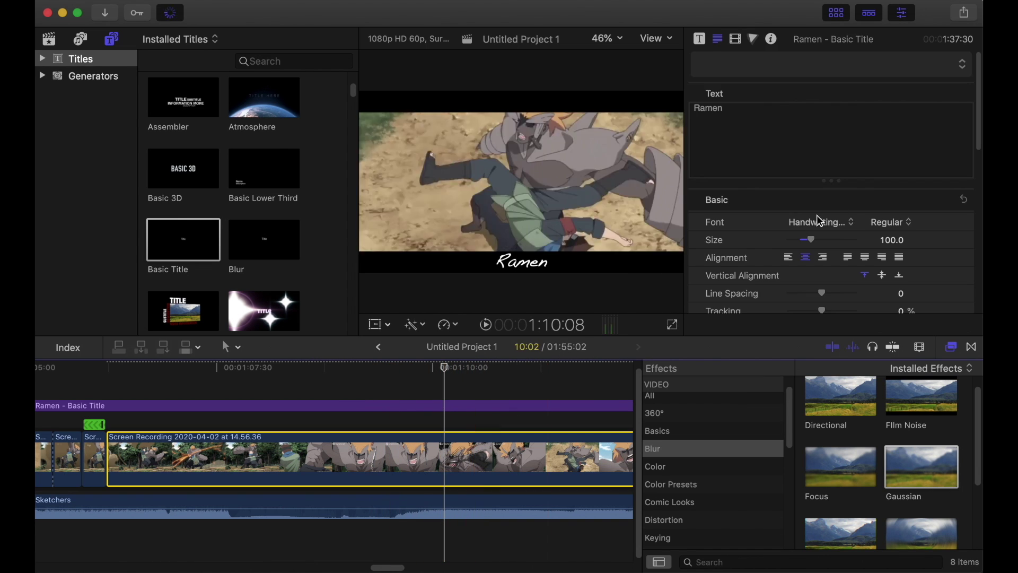
- Raise the Gaussian Amount to 40 at this point and hide the Effects browser
scroll(880, 222, down, 5)
click(891, 220)
text(40)
key(Return)
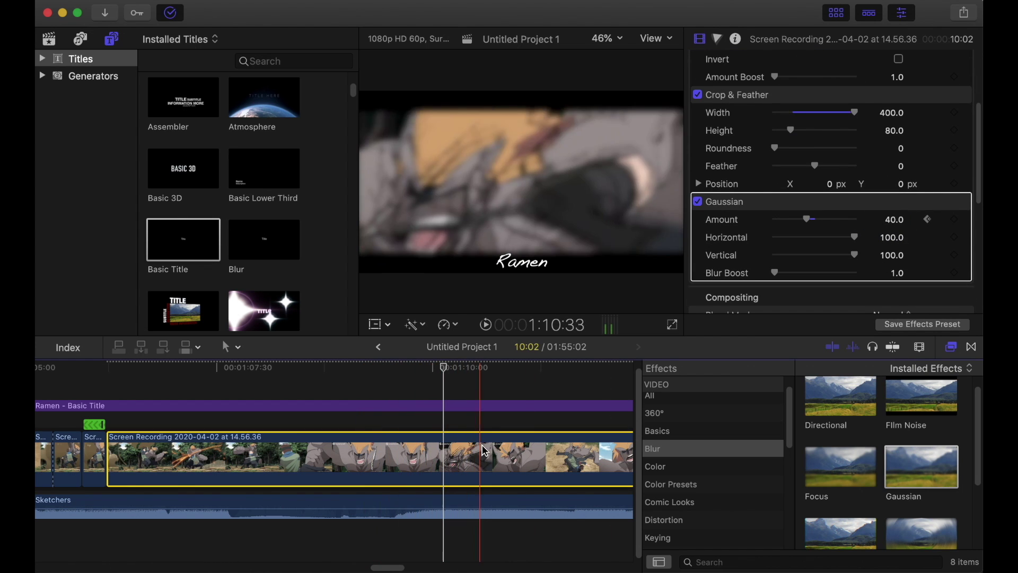
key(super+5)
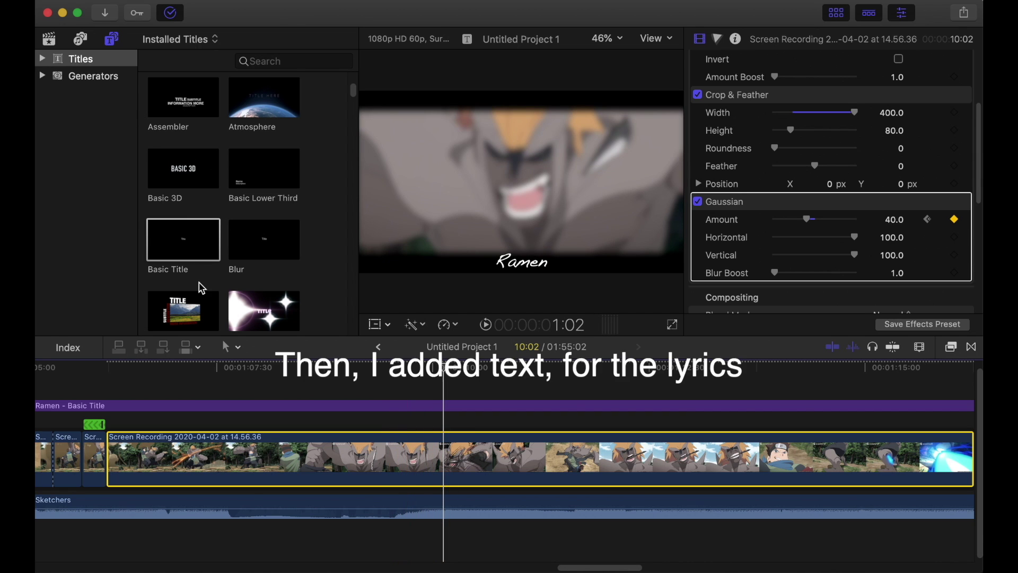
- Add a Basic Title above the footage and play back to check it
drag(205, 276, 424, 410)
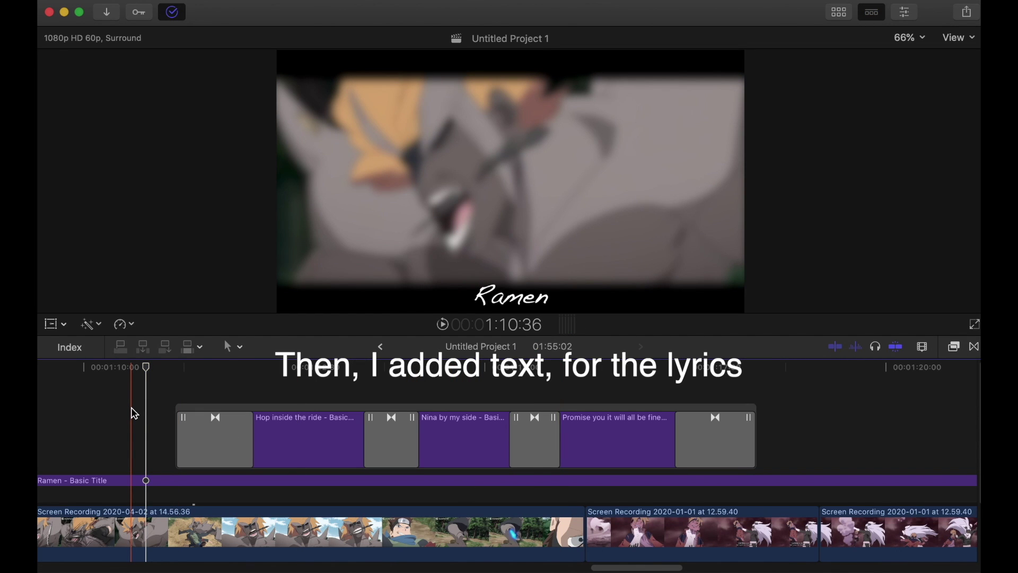
key(space)
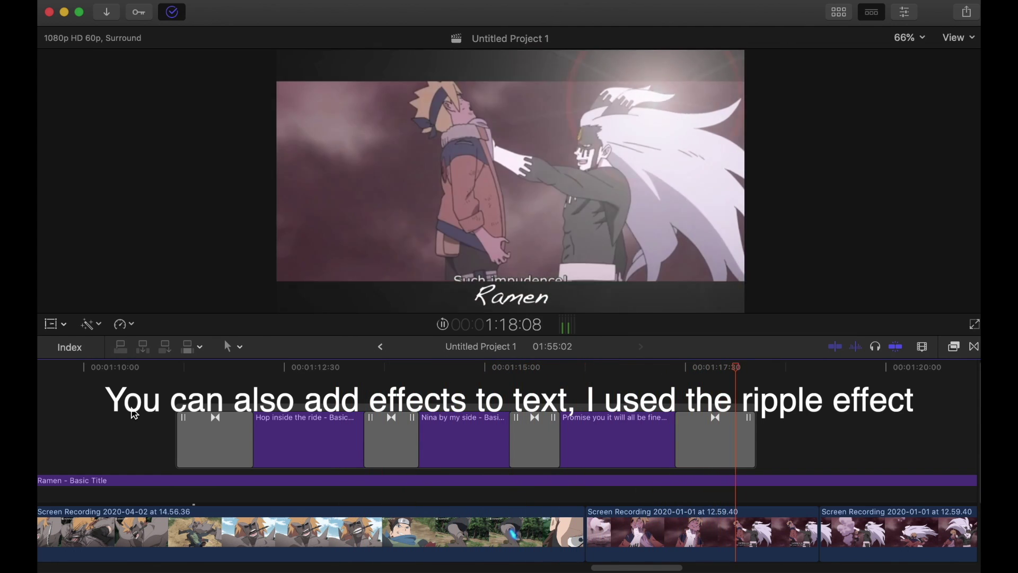
key(space)
- Set the Hop inside the ride, Nina by my side and Promise titles to Handwriting – Dakota
click(307, 431)
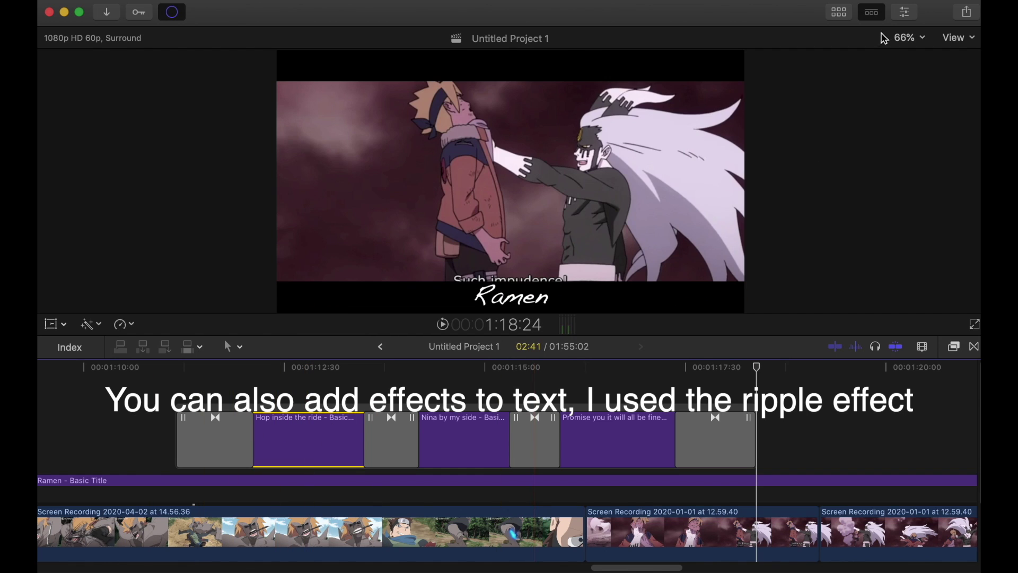
click(907, 9)
click(821, 221)
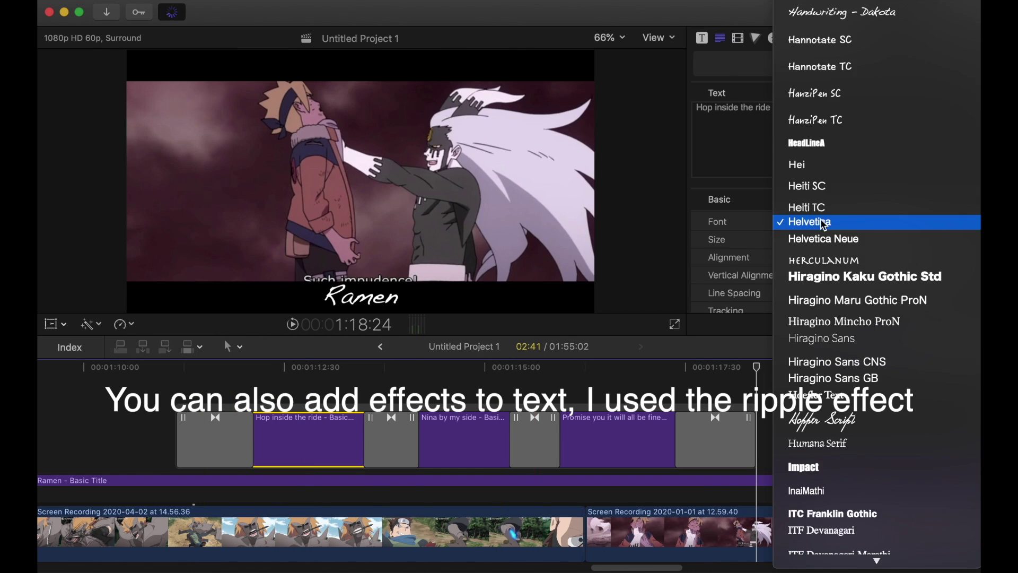
click(844, 11)
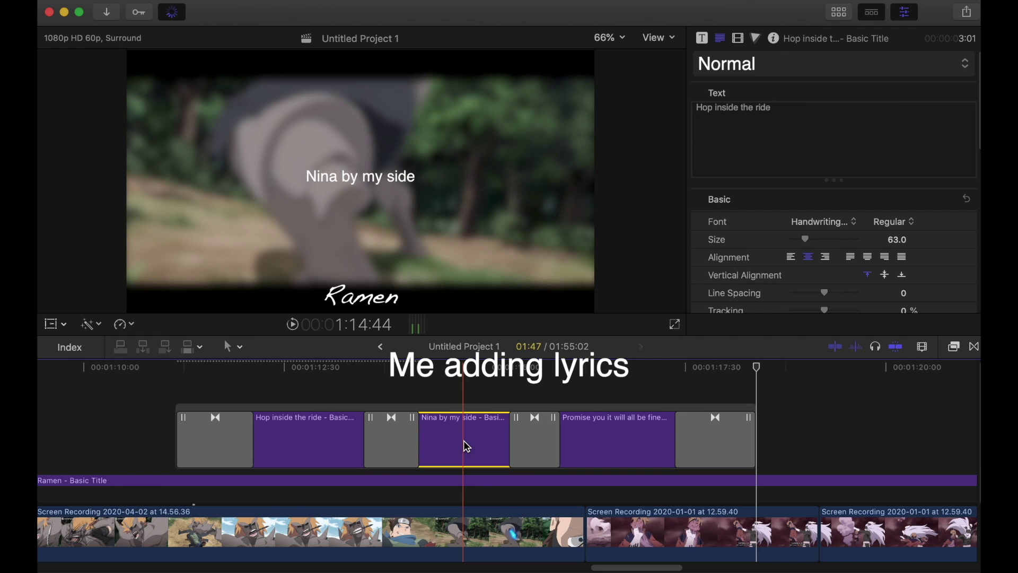
click(818, 215)
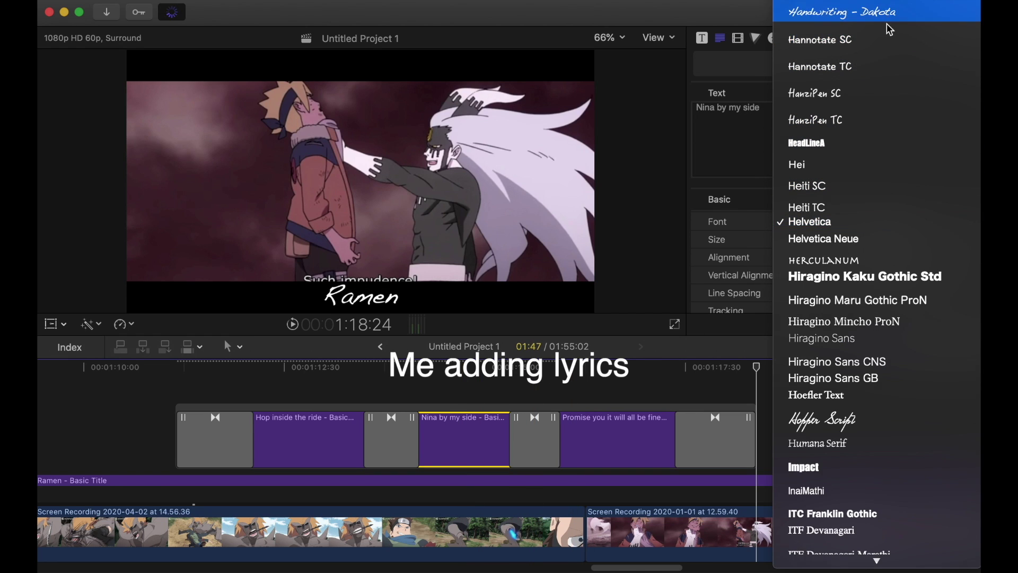
click(846, 23)
click(615, 447)
click(822, 222)
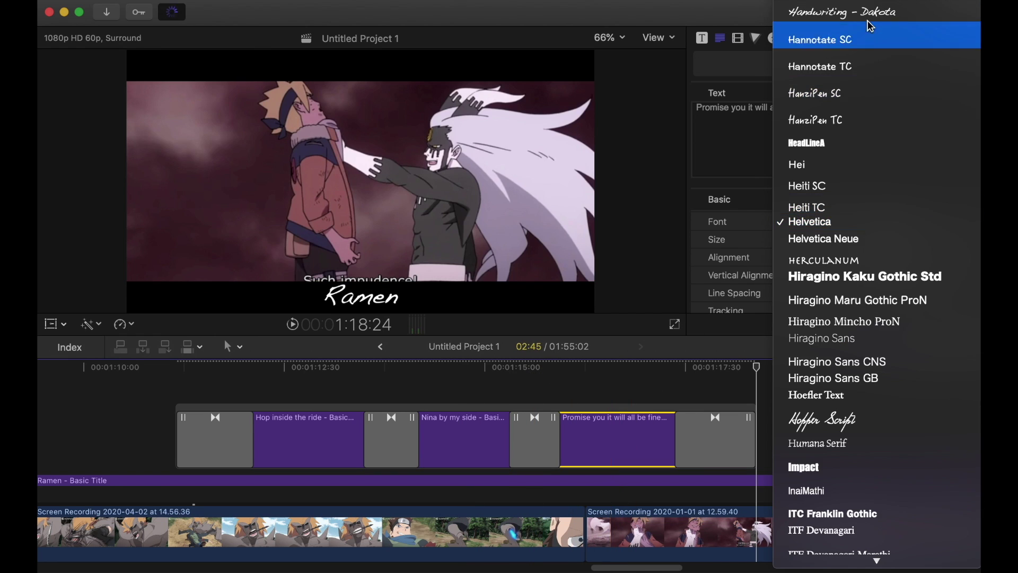
click(844, 11)
- Apply Hard Light from Basics to the later clip and keyframe its Amount at 0
click(954, 346)
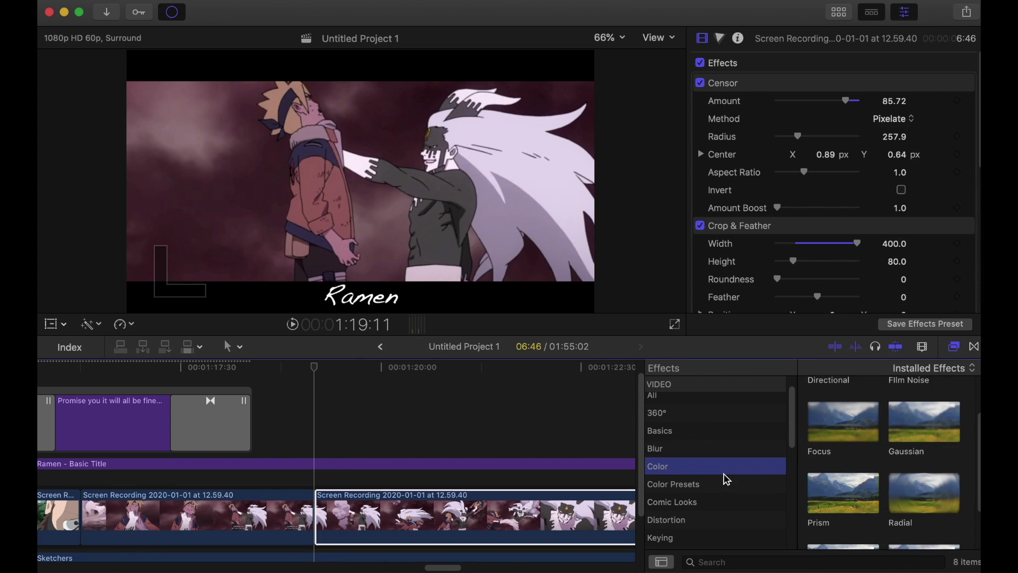
click(717, 485)
click(726, 430)
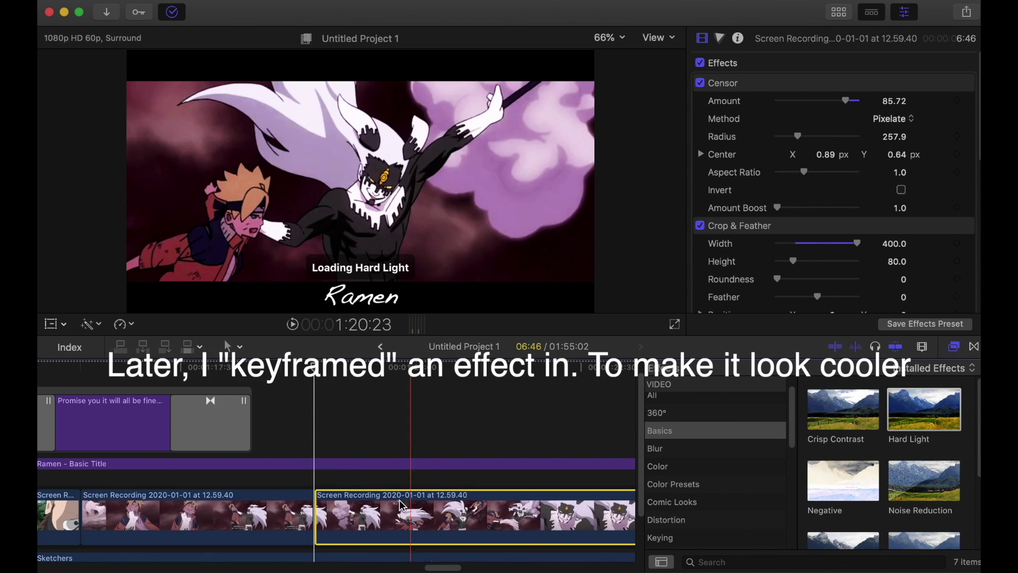
double_click(925, 409)
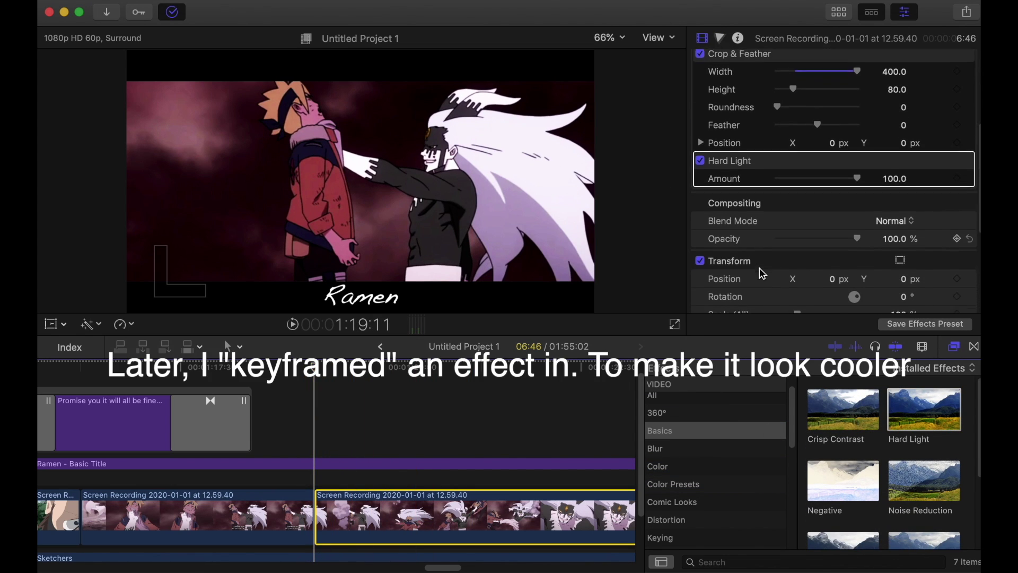
text(0)
drag(889, 165, 505, 403)
click(958, 164)
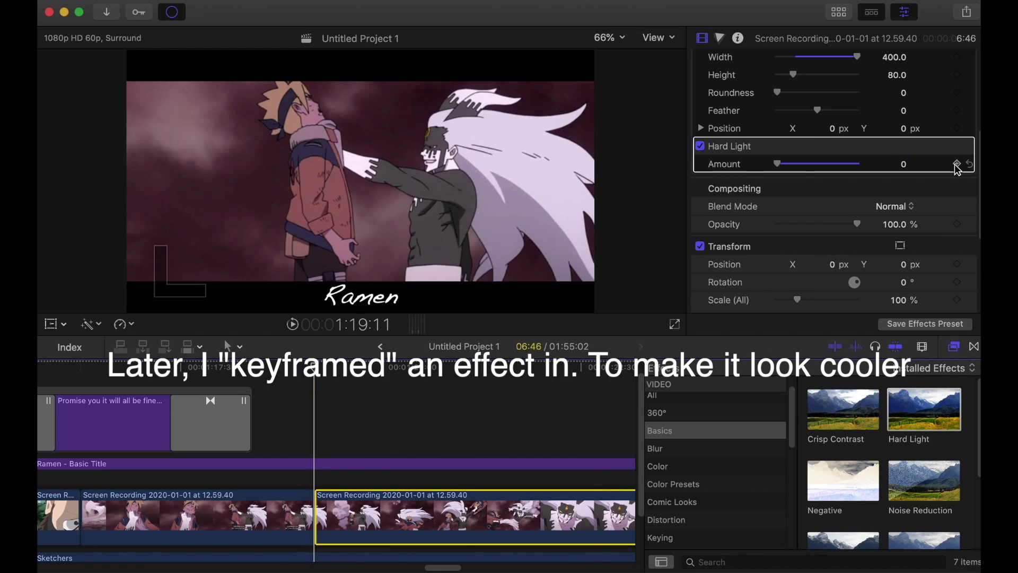
- Move the playhead later into the clip and set the Hard Light Amount to 100
scroll(464, 451, down, 3)
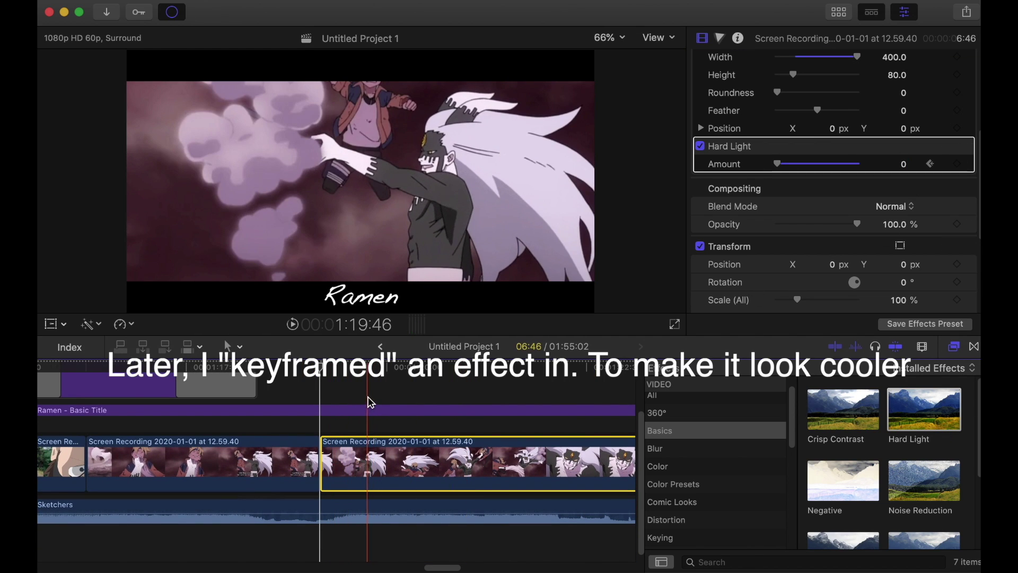
click(367, 429)
click(371, 445)
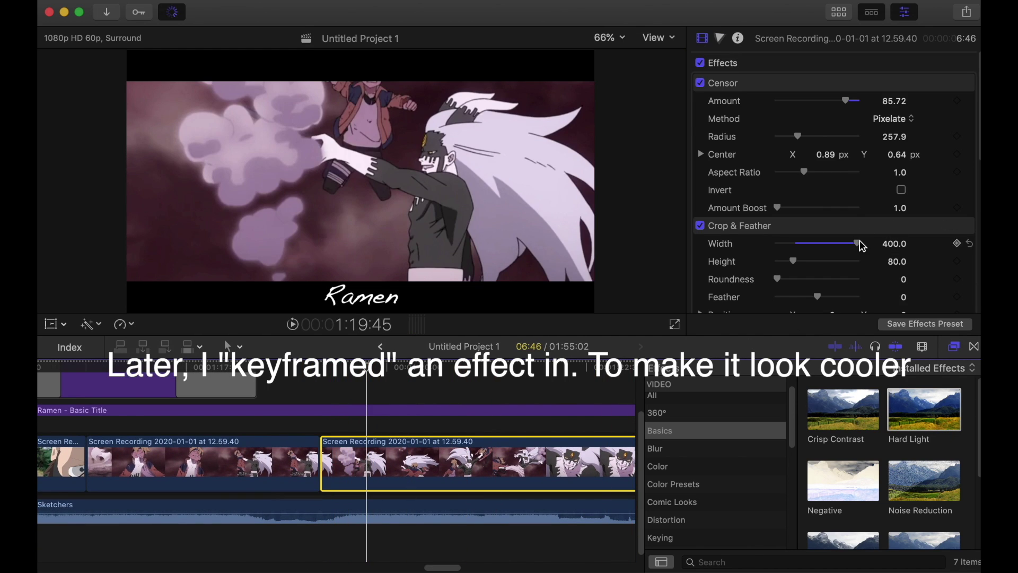
scroll(886, 151, down, 5)
click(904, 137)
text(100)
key(Return)
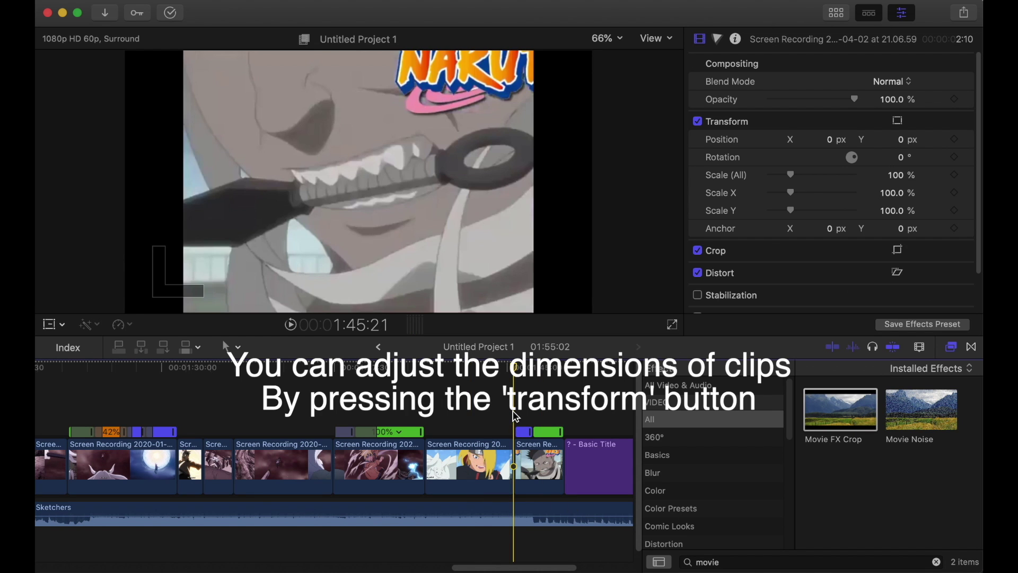
- Widen the short round-glasses clip to 132% using the on-screen Transform handles
click(539, 416)
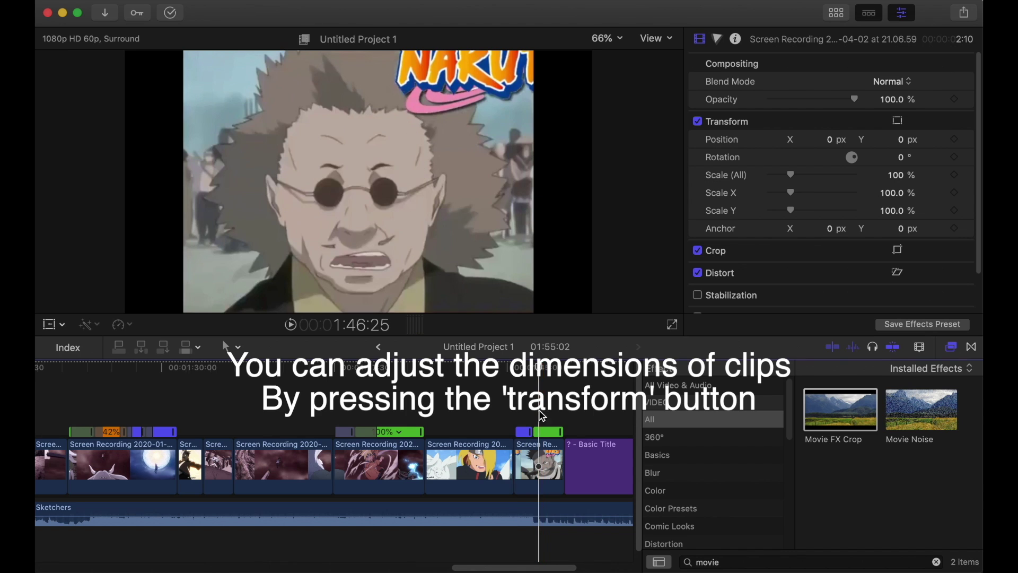
click(541, 484)
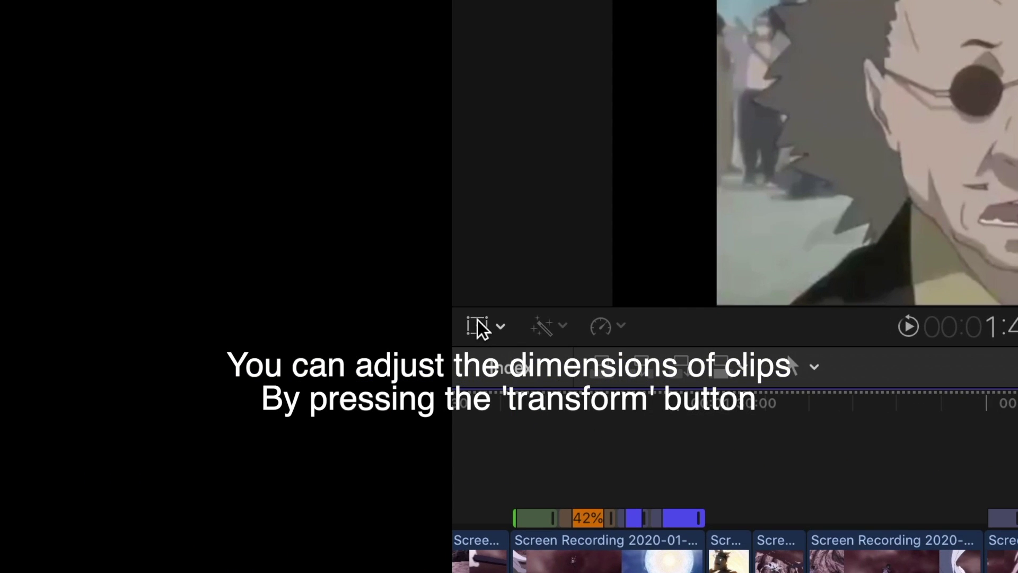
click(49, 324)
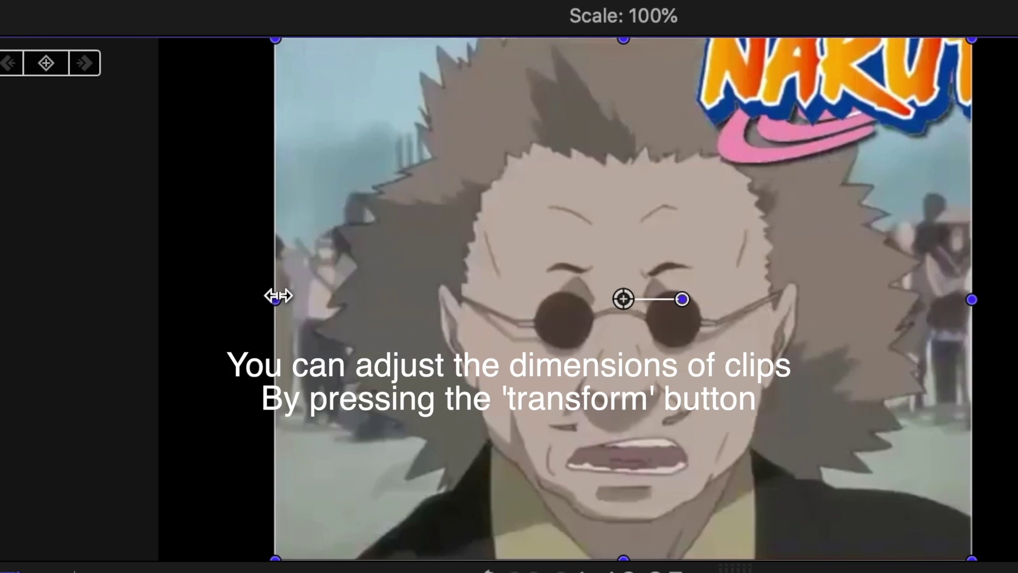
drag(276, 296, 162, 298)
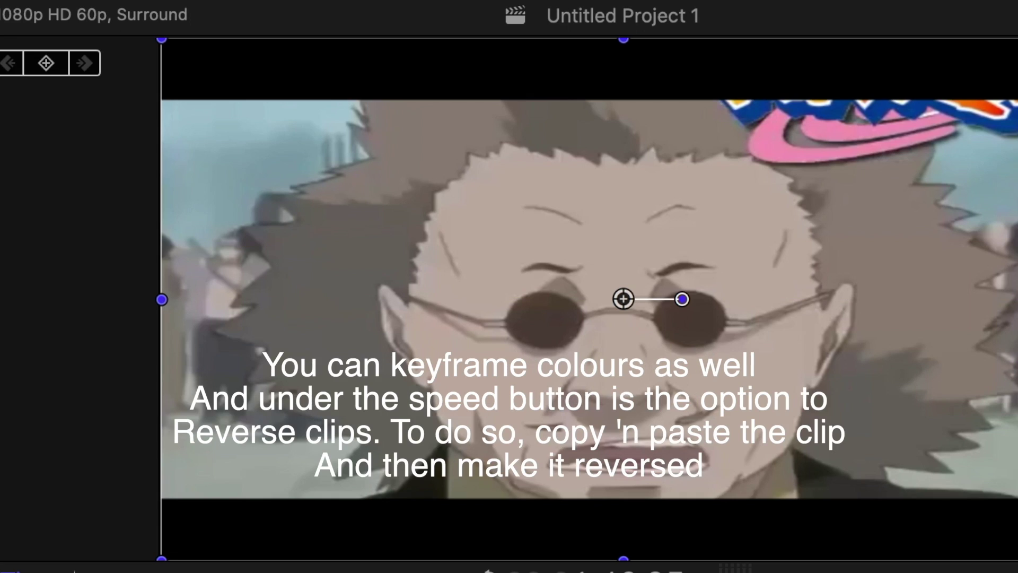
key(Escape)
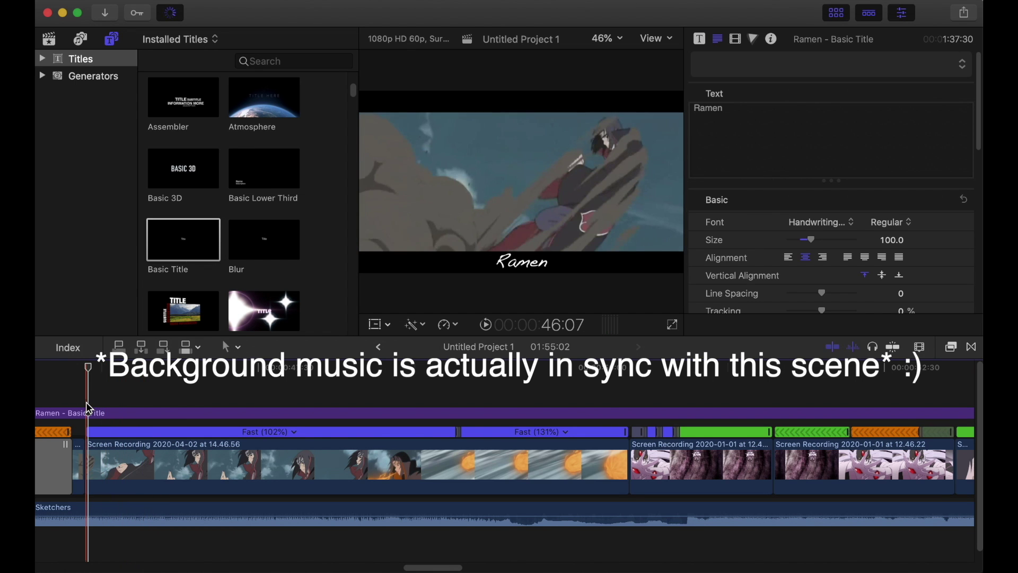
- Play the project from this scene through to the Miso ending card
key(space)
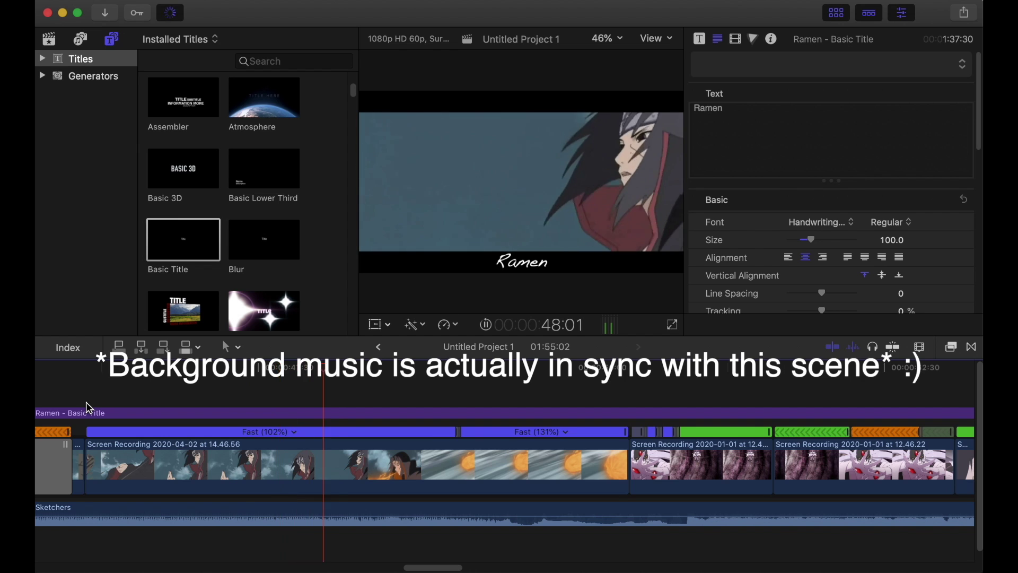